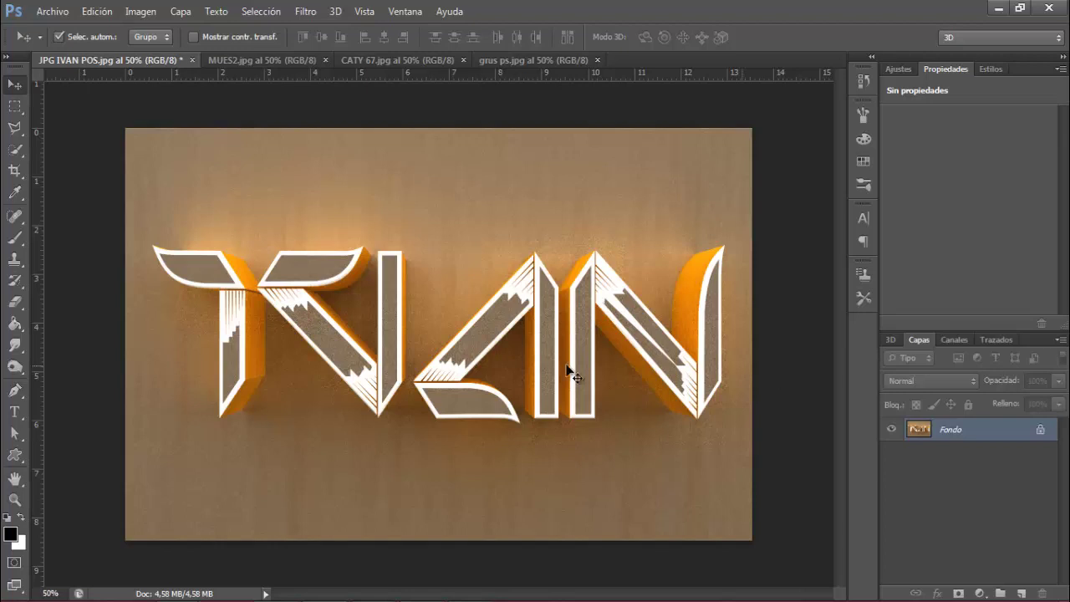
# - Preview the MUES2.jpg, CATY 67.jpg and grus ps.jpg sample images in turn, ending on grus ps.jpg
pyautogui.click(283, 63)
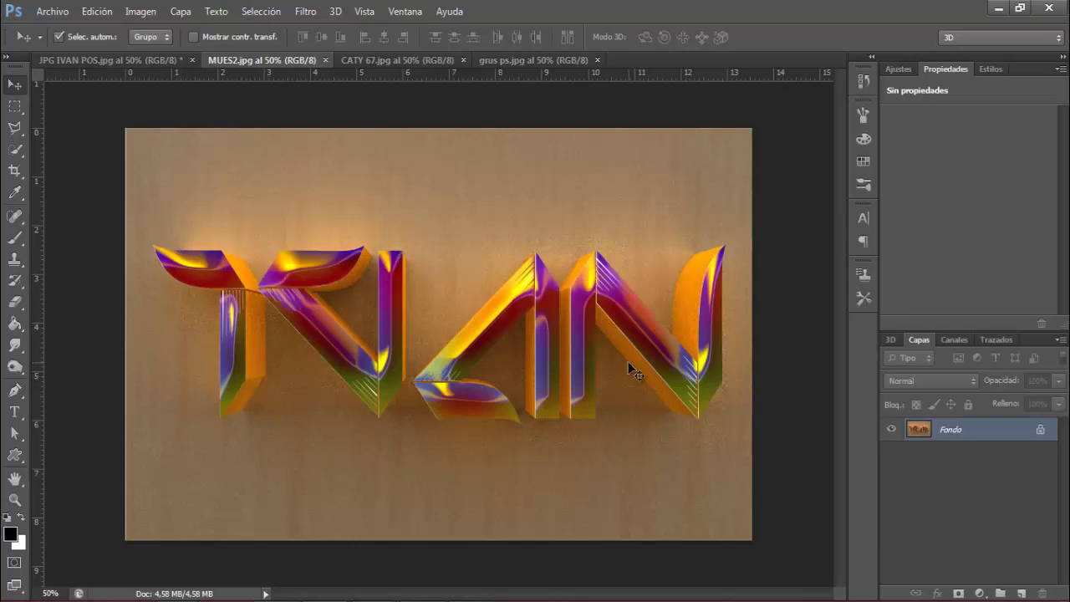
pyautogui.click(412, 60)
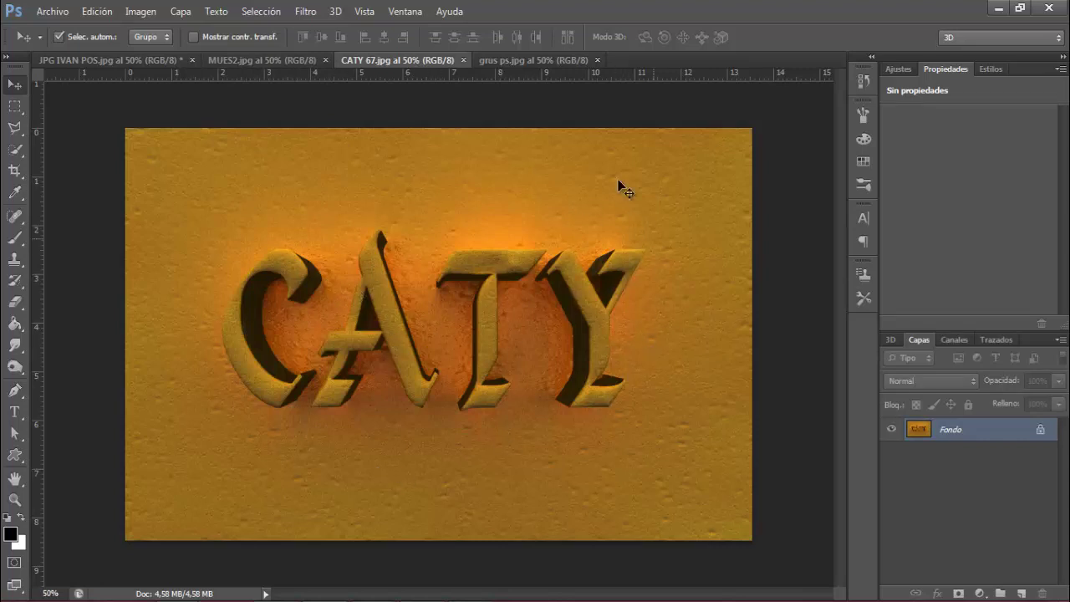
pyautogui.click(553, 62)
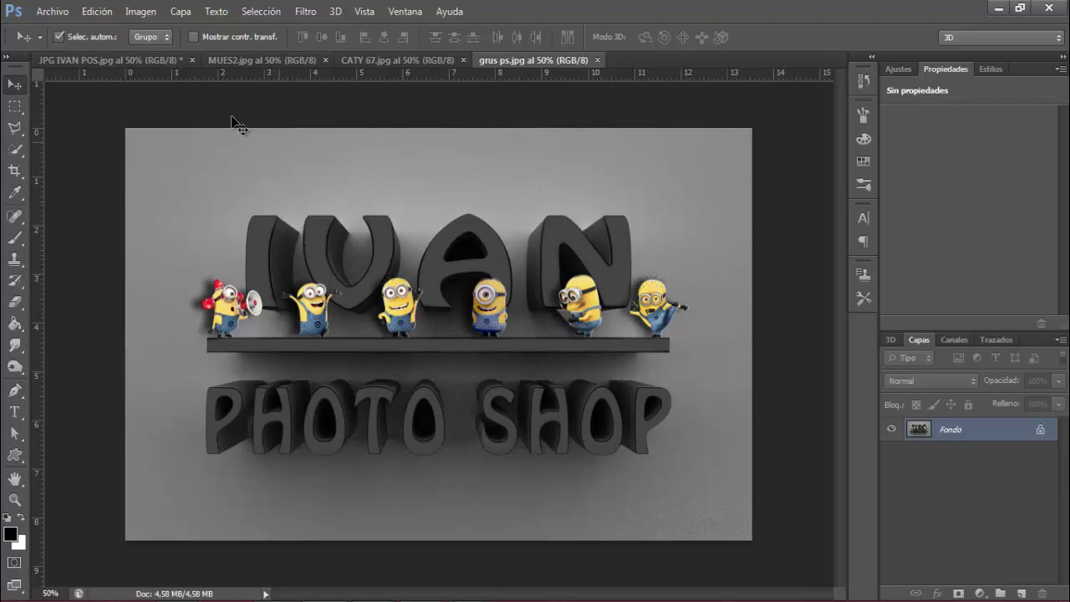
# - Create a new blank white document of 1600 × 1000 pixels at 300 pixels/inch
pyautogui.click(59, 11)
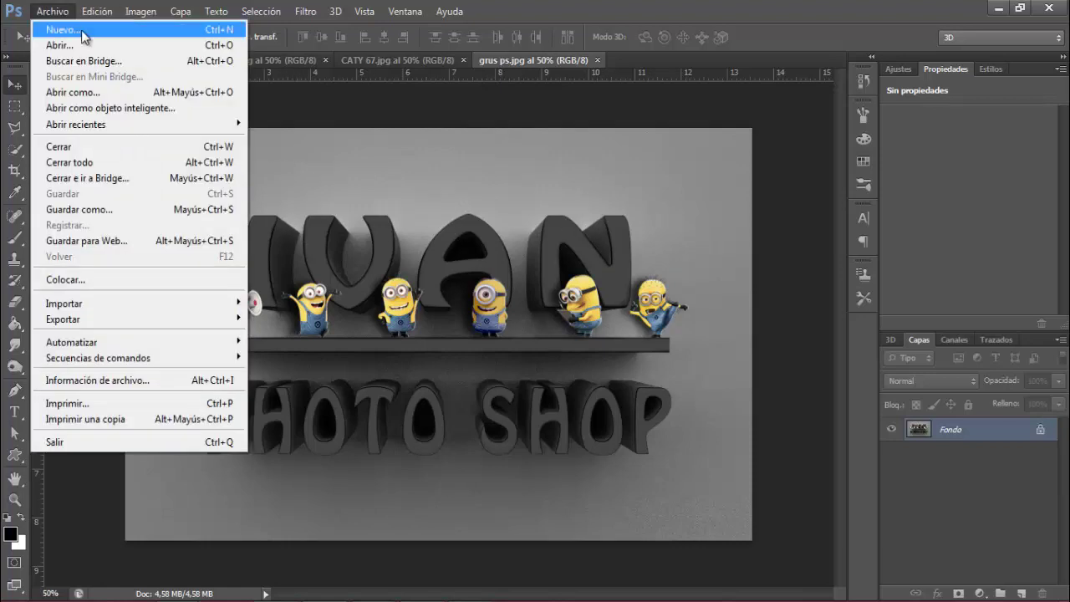
pyautogui.click(81, 30)
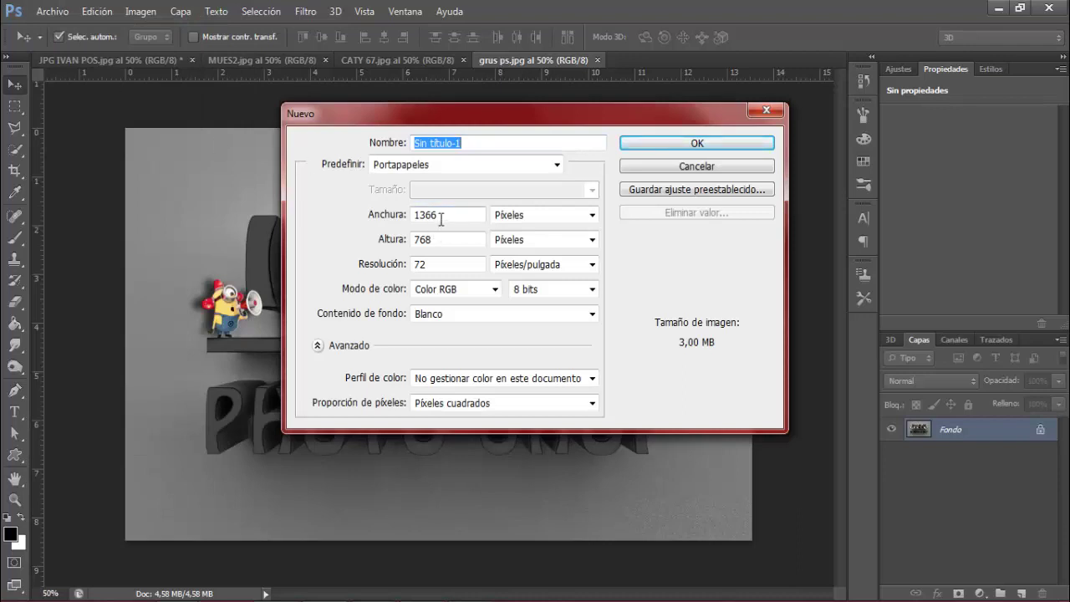
pyautogui.moveTo(442, 214); pyautogui.dragTo(397, 222)
pyautogui.press('BackSpace')
pyautogui.write('1')
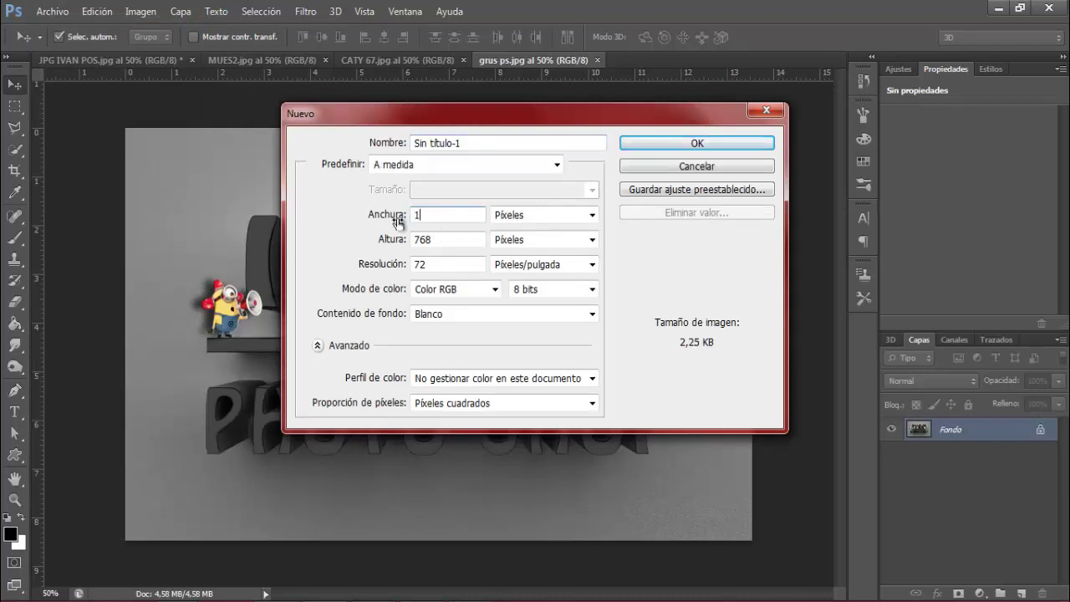
pyautogui.write('600')
pyautogui.click(437, 242)
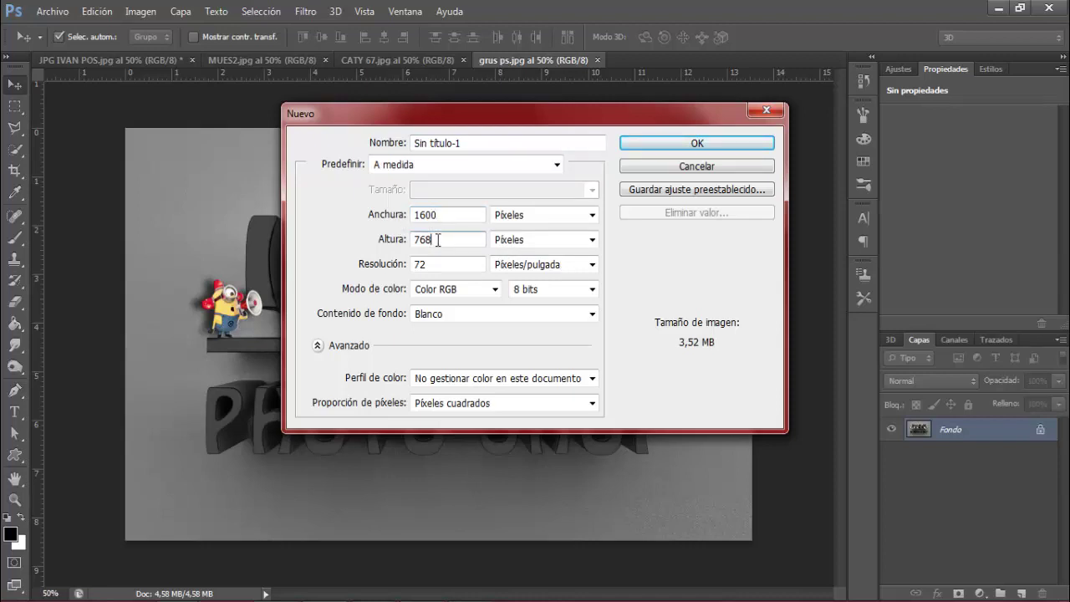
pyautogui.press('BackSpace')
pyautogui.press('BackSpace')
pyautogui.press('BackSpace')
pyautogui.write('1')
pyautogui.write('00')
pyautogui.doubleClick(431, 263)
pyautogui.press('BackSpace')
pyautogui.write('3')
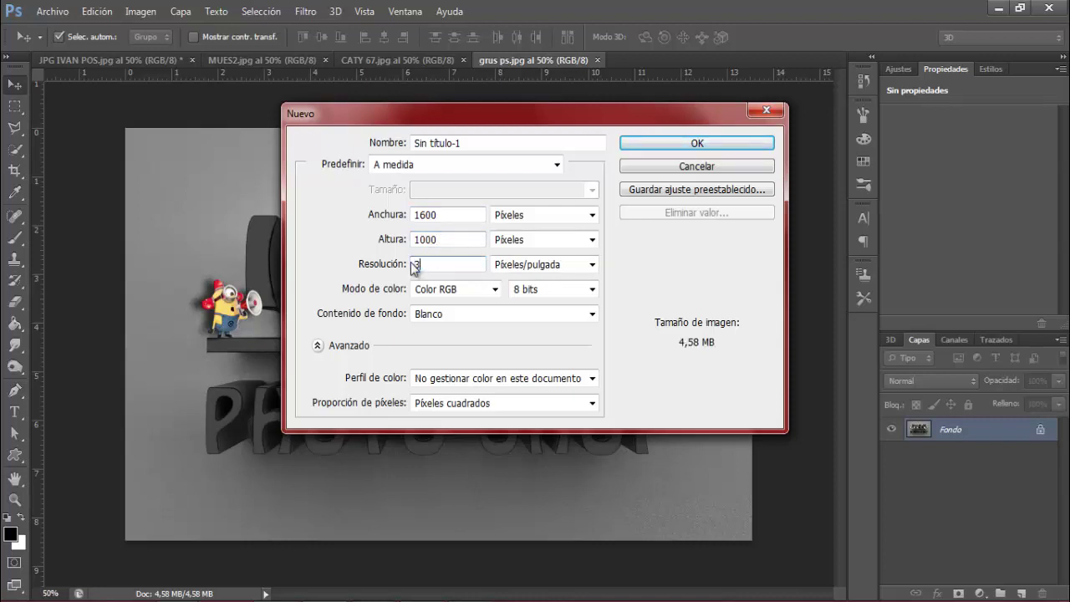
pyautogui.write('00')
pyautogui.click(702, 145)
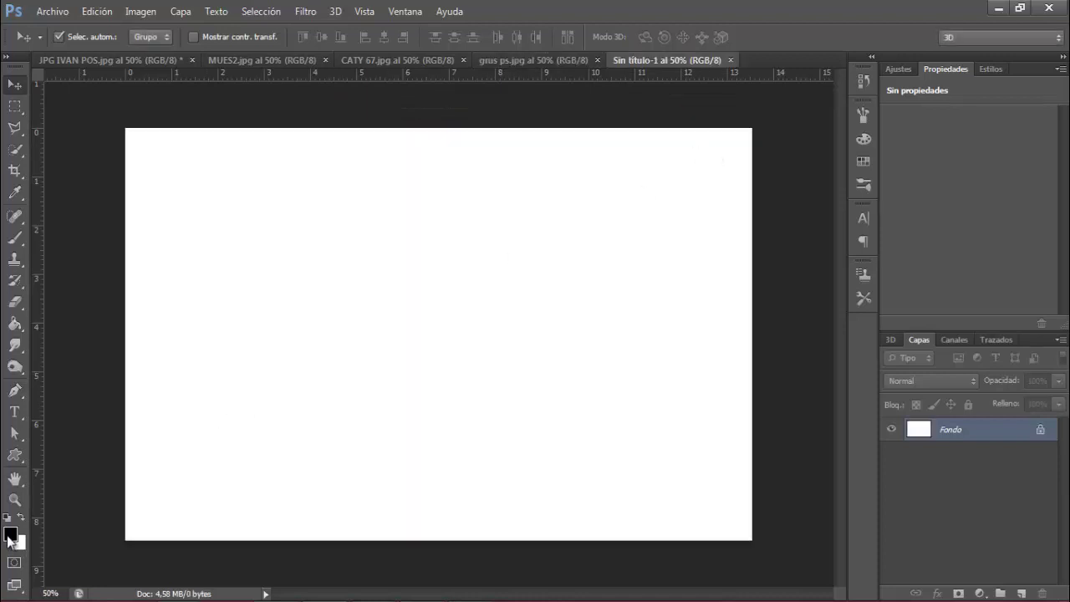
# - Type IVAN on the canvas, scale it to about 118 pt, move it lower and commit
pyautogui.click(17, 412)
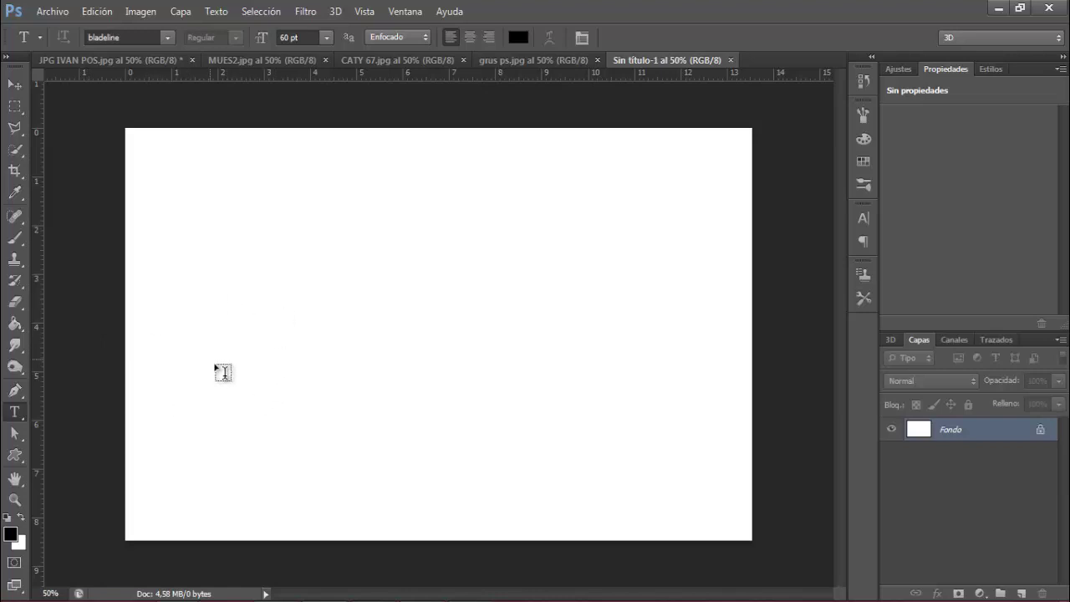
pyautogui.click(193, 359)
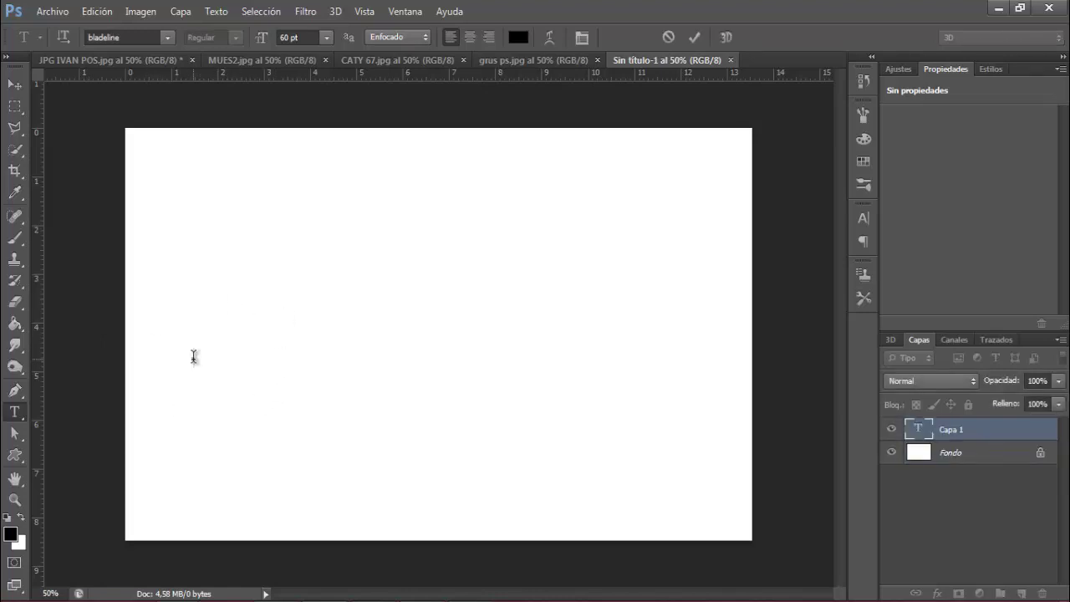
pyautogui.write('IVAN')
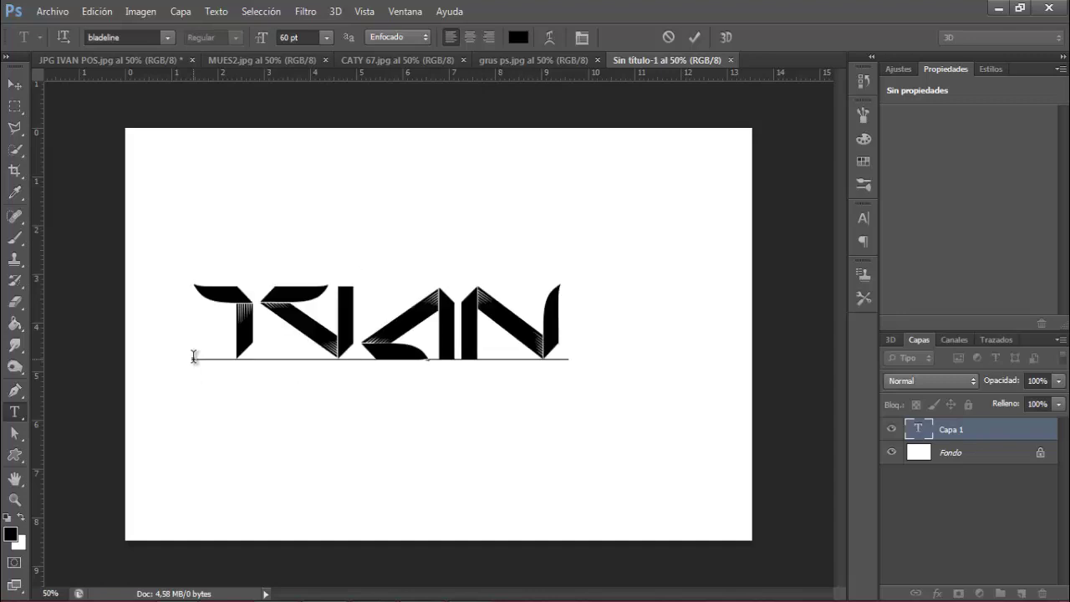
pyautogui.press('ctrl')
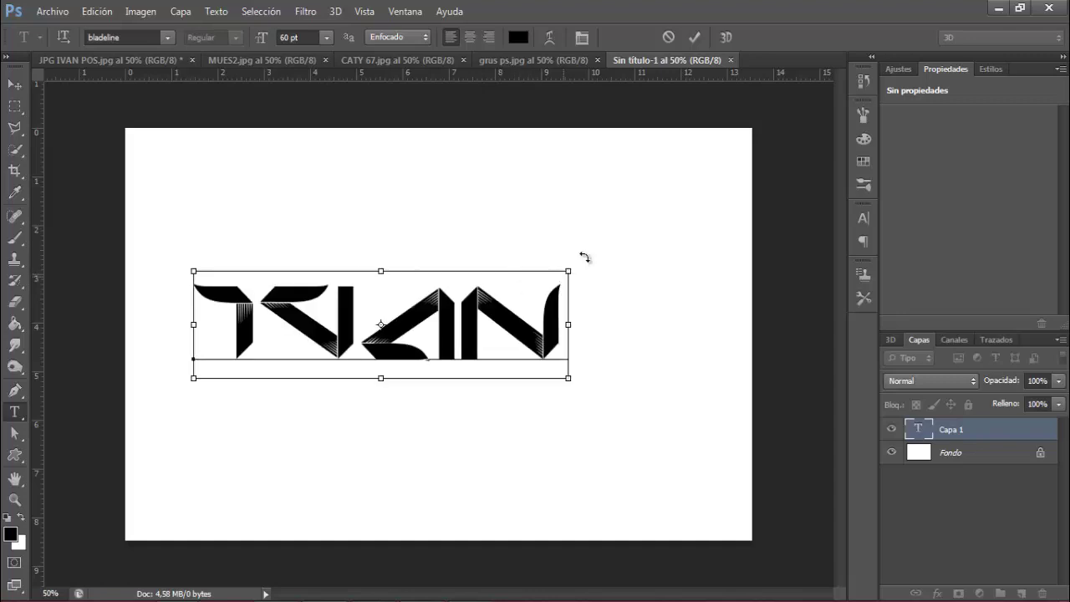
pyautogui.moveTo(574, 267); pyautogui.dragTo(696, 162)
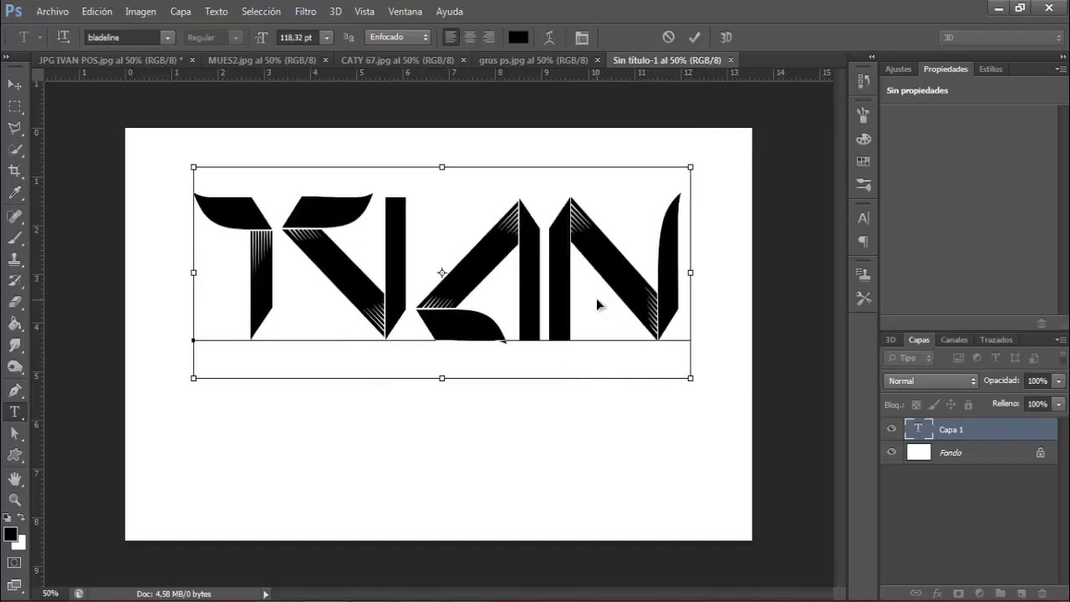
pyautogui.moveTo(596, 297); pyautogui.dragTo(595, 370)
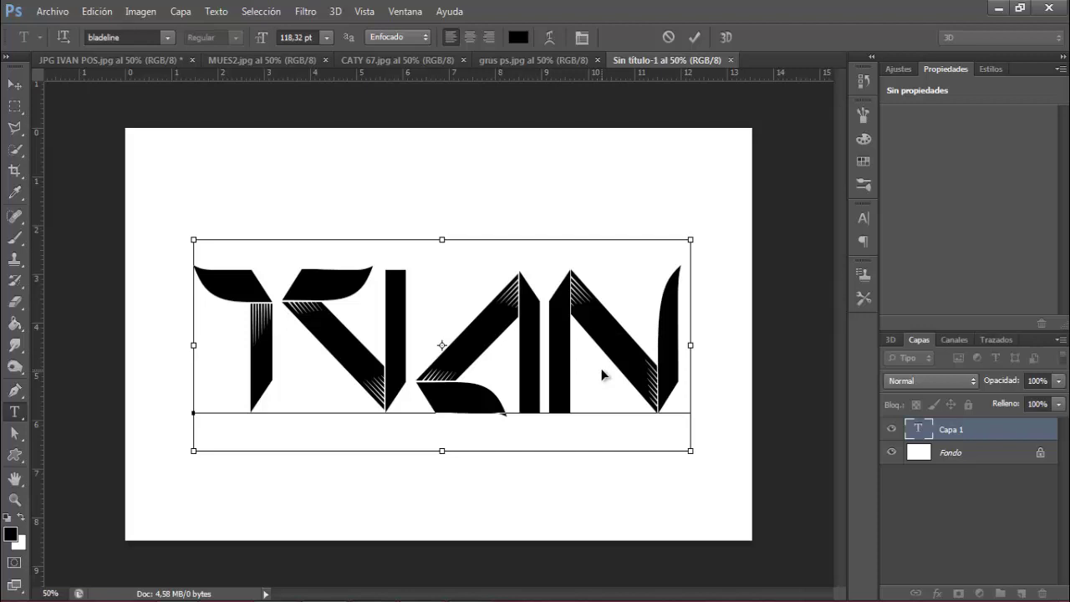
pyautogui.hotkey('ctrl', 'Return')
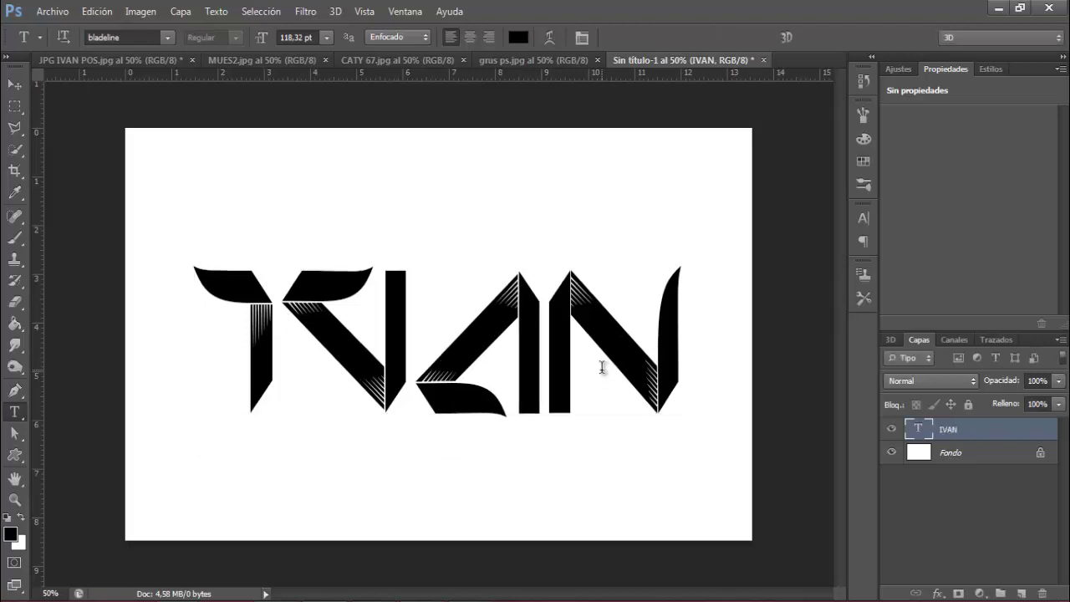
# - Convert the IVAN text to a shape and centre it vertically and horizontally against Fondo
pyautogui.rightClick(958, 433)
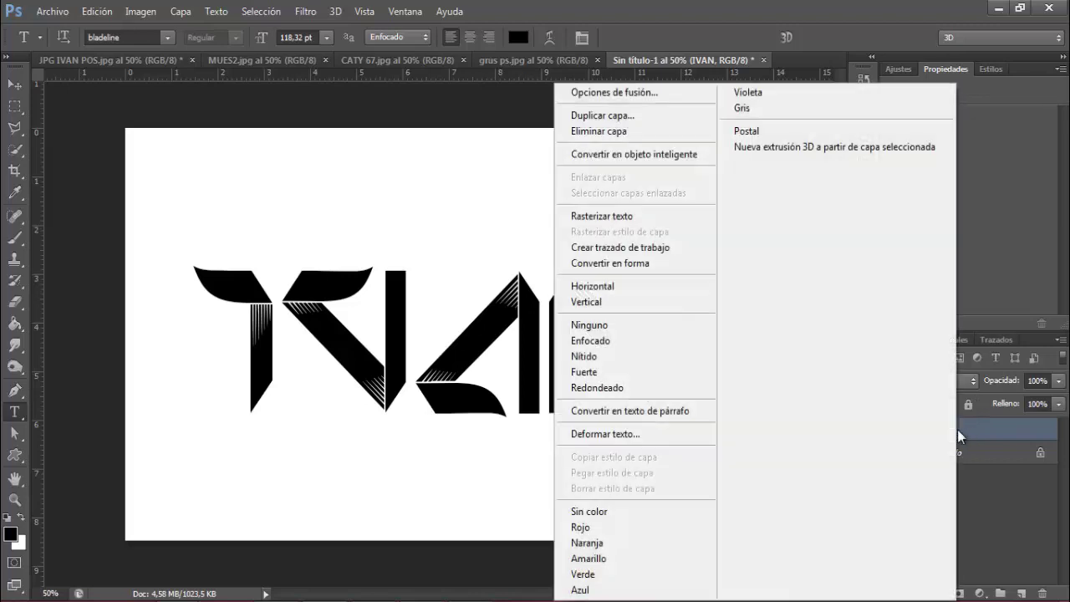
pyautogui.click(669, 263)
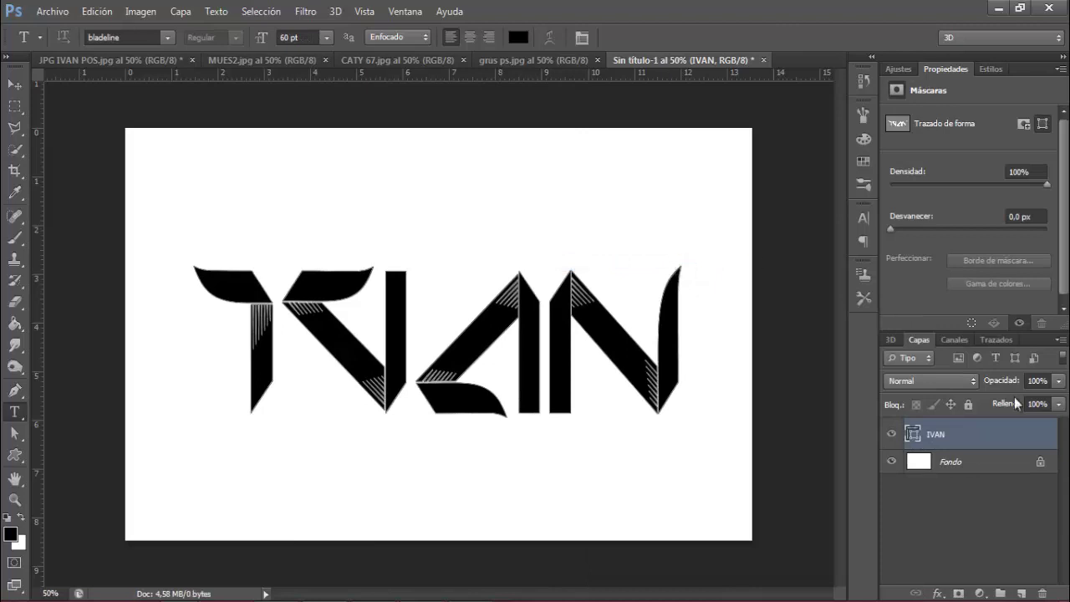
pyautogui.keyDown('shift'); pyautogui.click(983, 462); pyautogui.keyUp('shift')
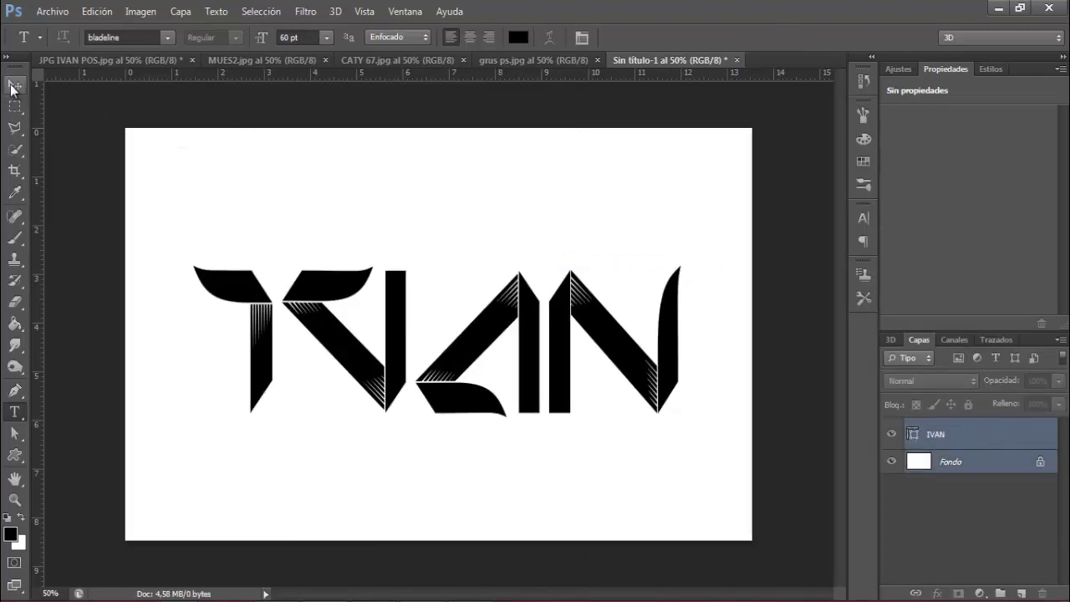
pyautogui.click(15, 84)
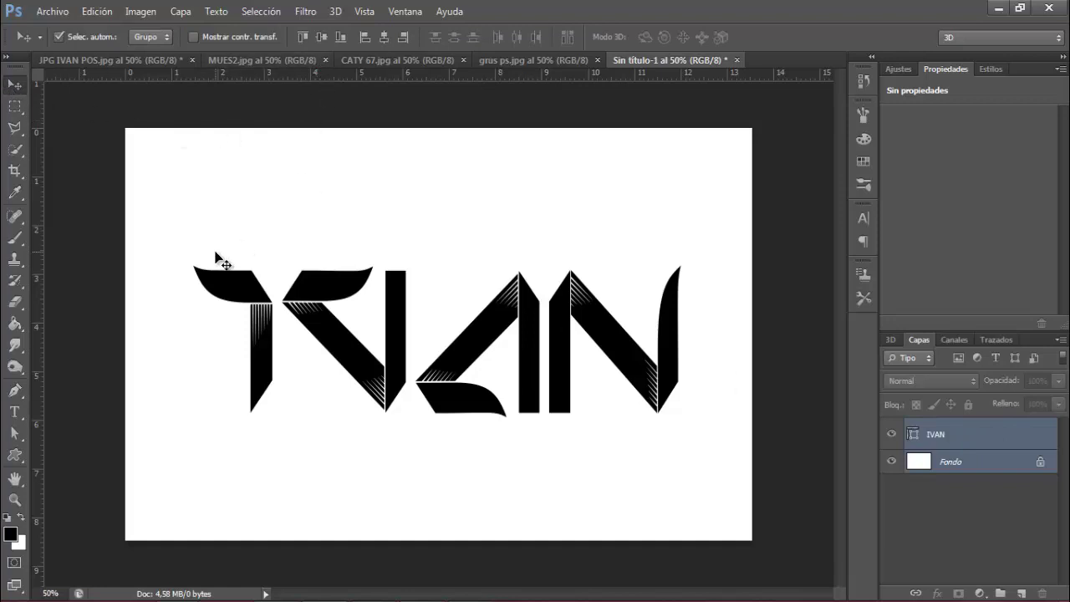
pyautogui.click(324, 40)
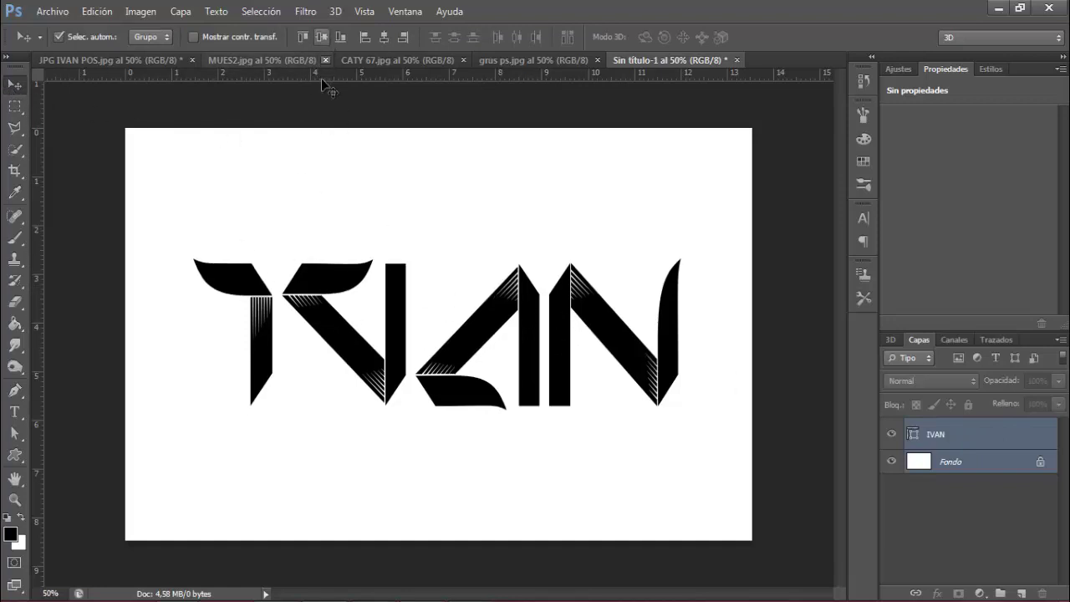
pyautogui.click(383, 40)
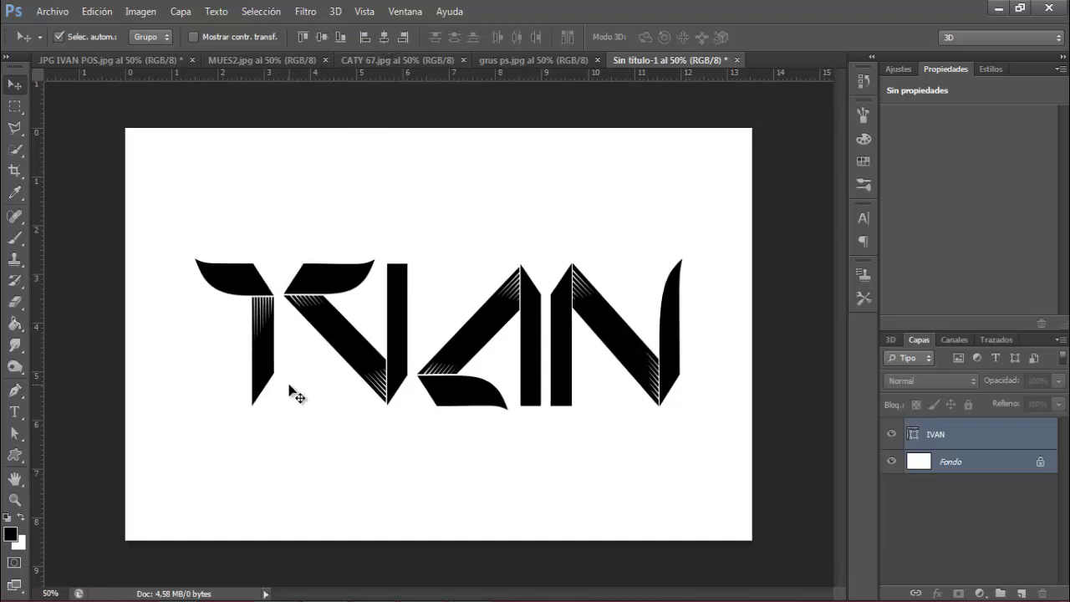
pyautogui.click(992, 445)
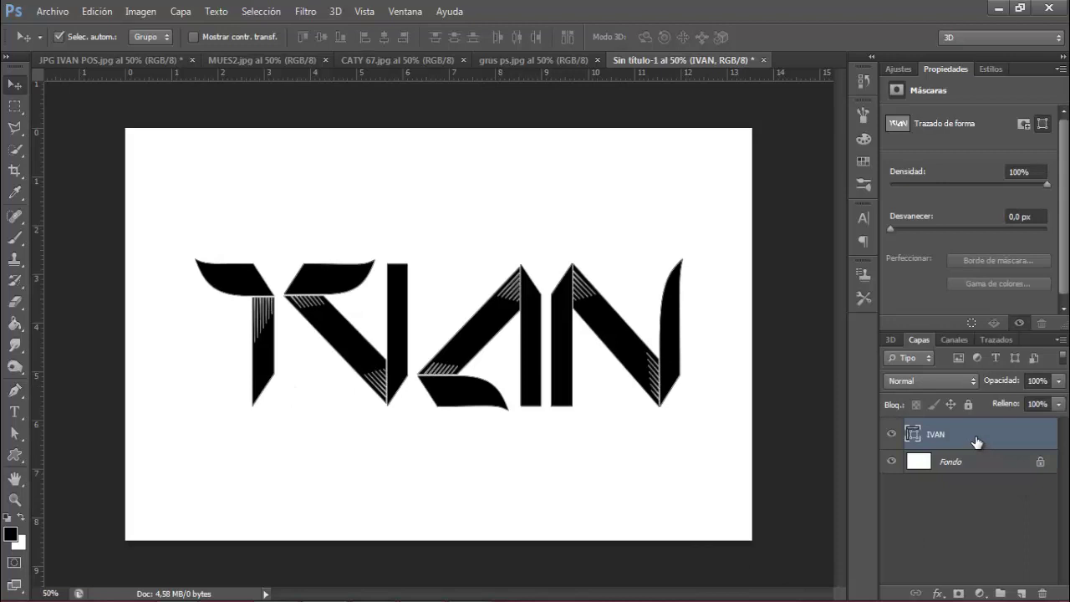
# - Extrude the IVAN shape into a 3D layer, then select the Fondo background layer
pyautogui.rightClick(976, 441)
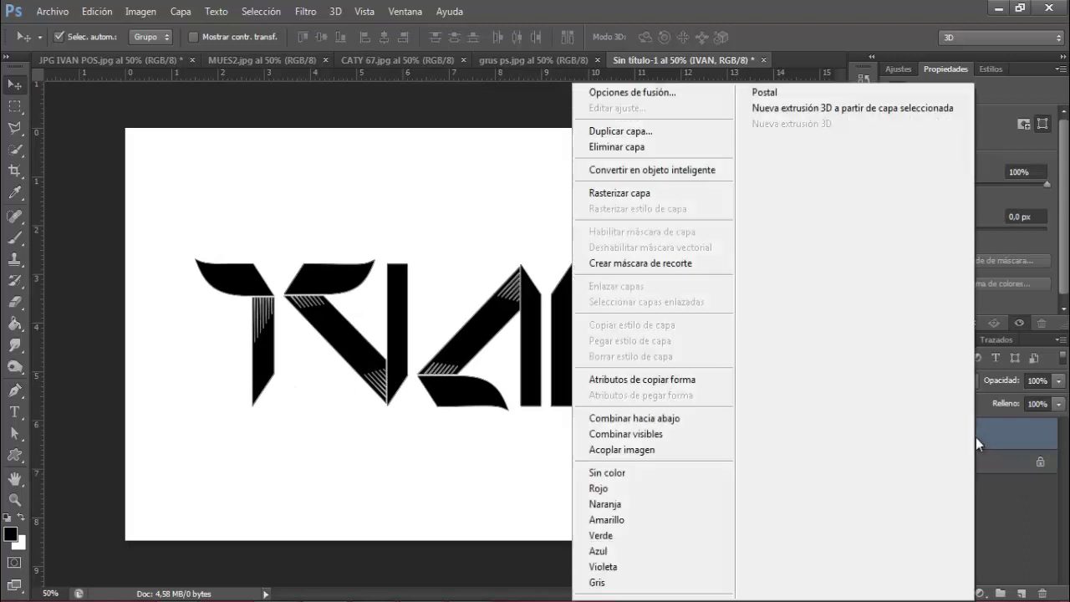
pyautogui.click(840, 111)
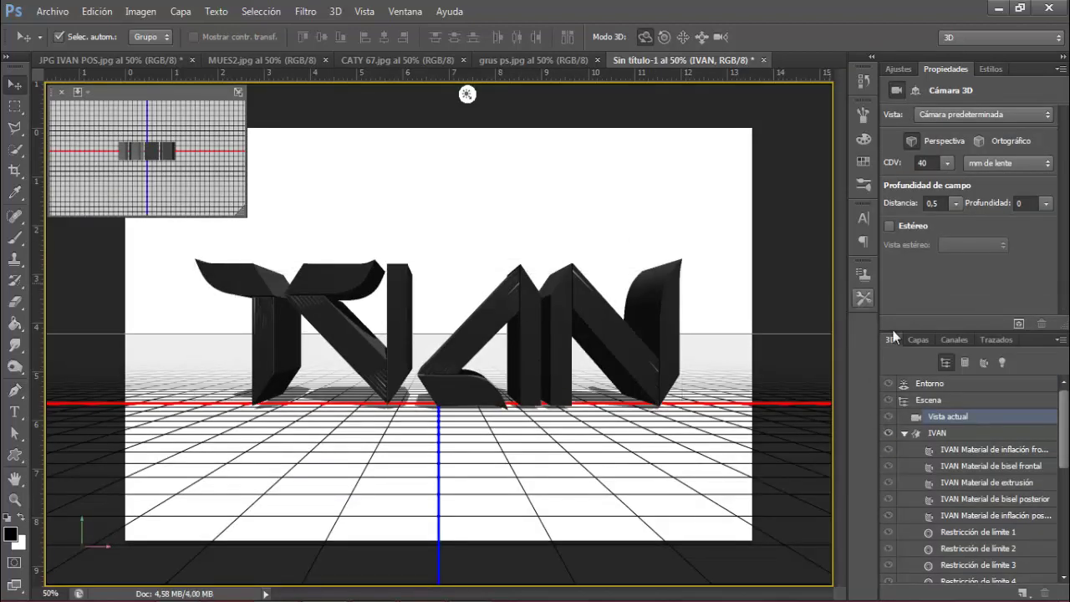
pyautogui.click(922, 340)
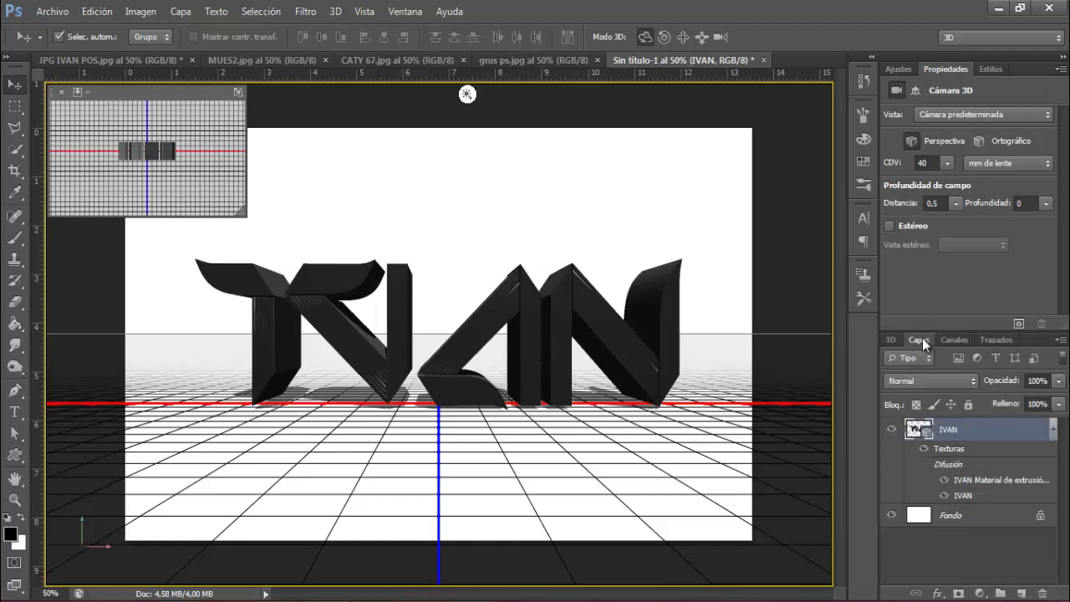
pyautogui.click(985, 520)
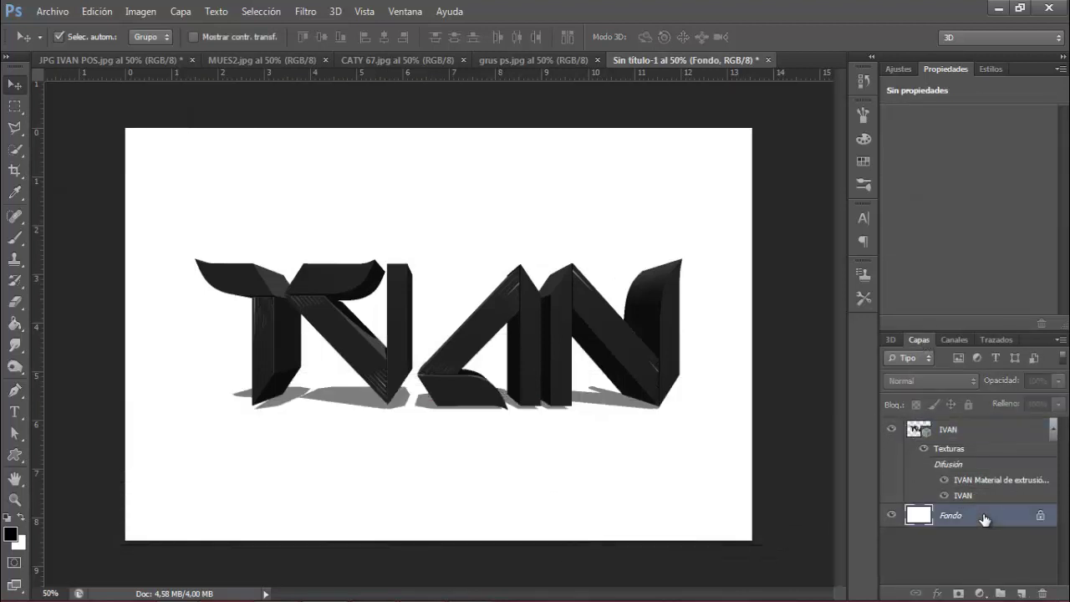
# - Turn Fondo into a 3D postcard and select it together with the IVAN layer
pyautogui.rightClick(984, 518)
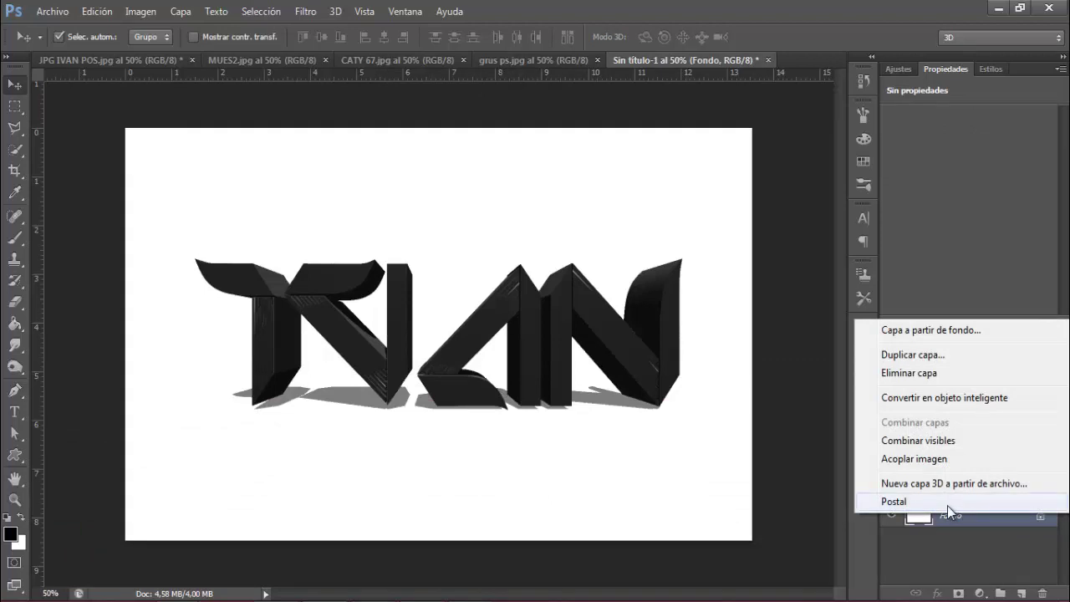
pyautogui.click(947, 503)
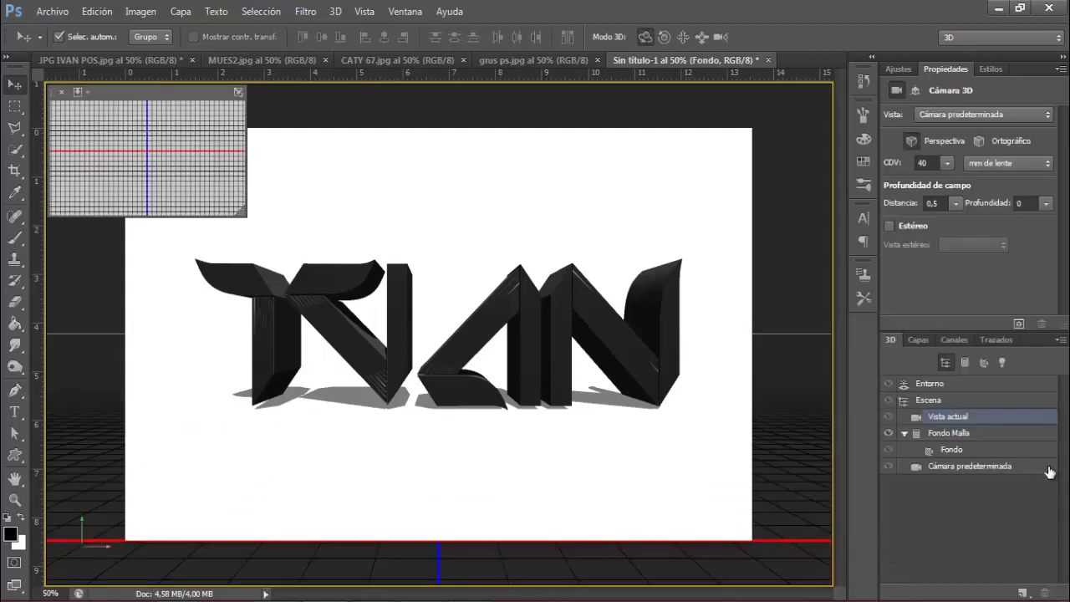
pyautogui.click(919, 340)
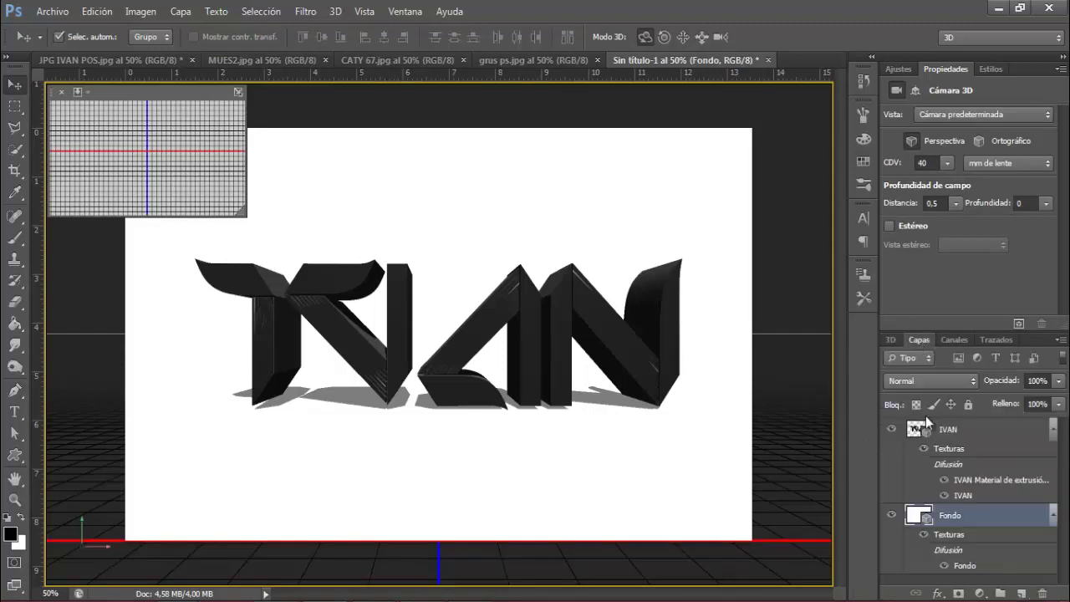
pyautogui.keyDown('shift'); pyautogui.click(1004, 431); pyautogui.keyUp('shift')
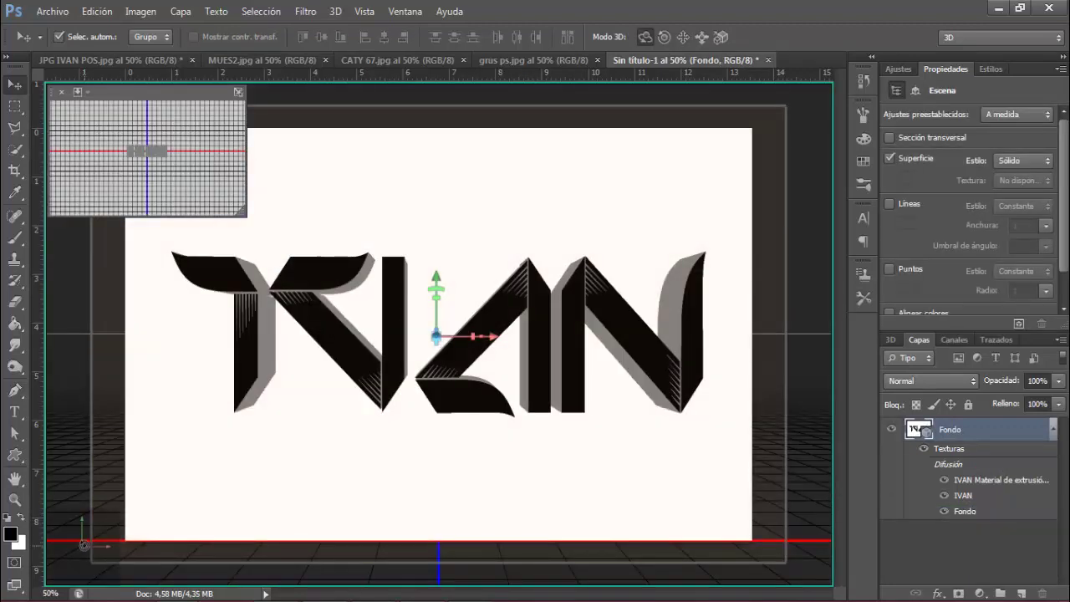
# - Try the Izquierda camera view, return to Por defecto, and show the 3D scene panel
pyautogui.click(84, 545)
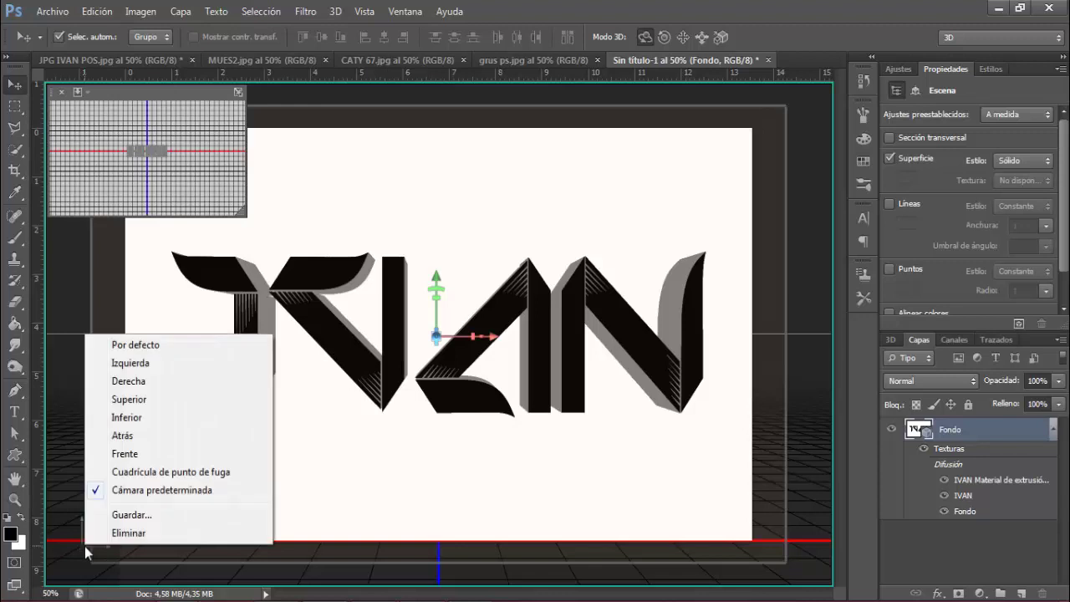
pyautogui.click(129, 363)
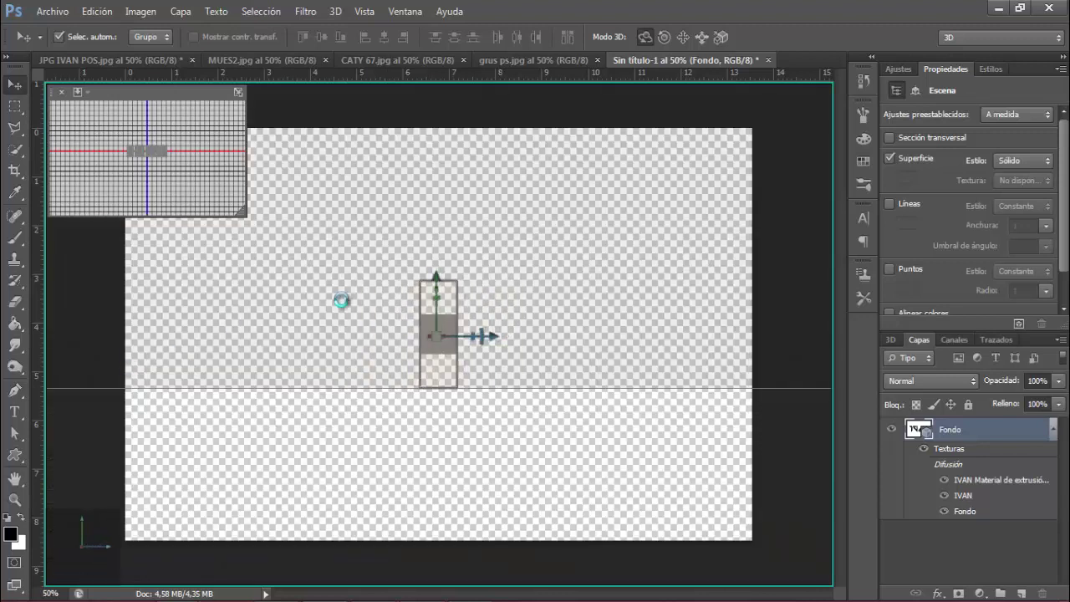
pyautogui.click(87, 546)
pyautogui.click(150, 343)
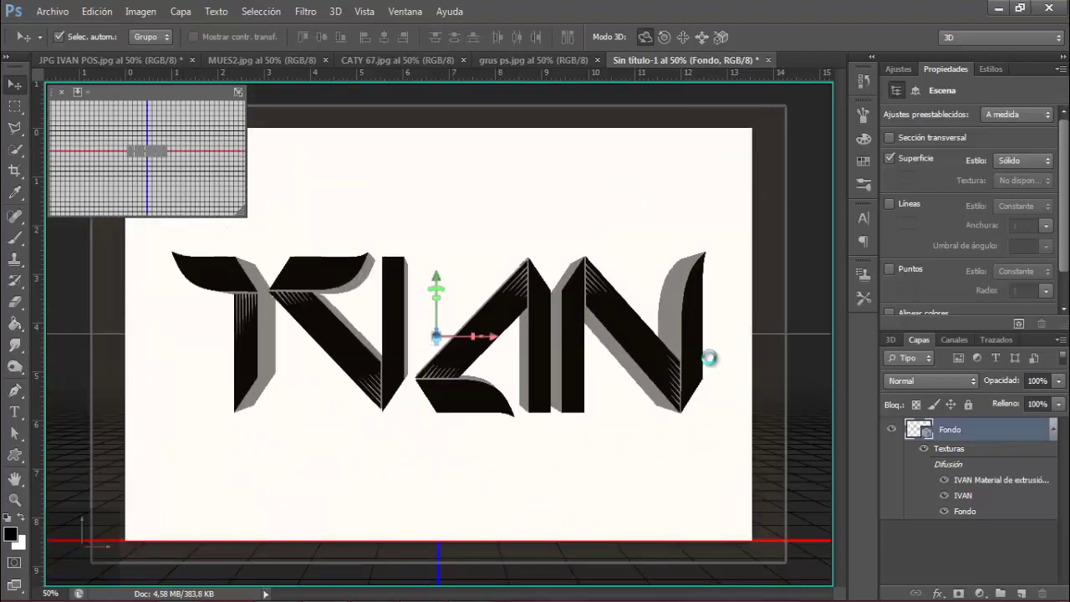
pyautogui.click(889, 341)
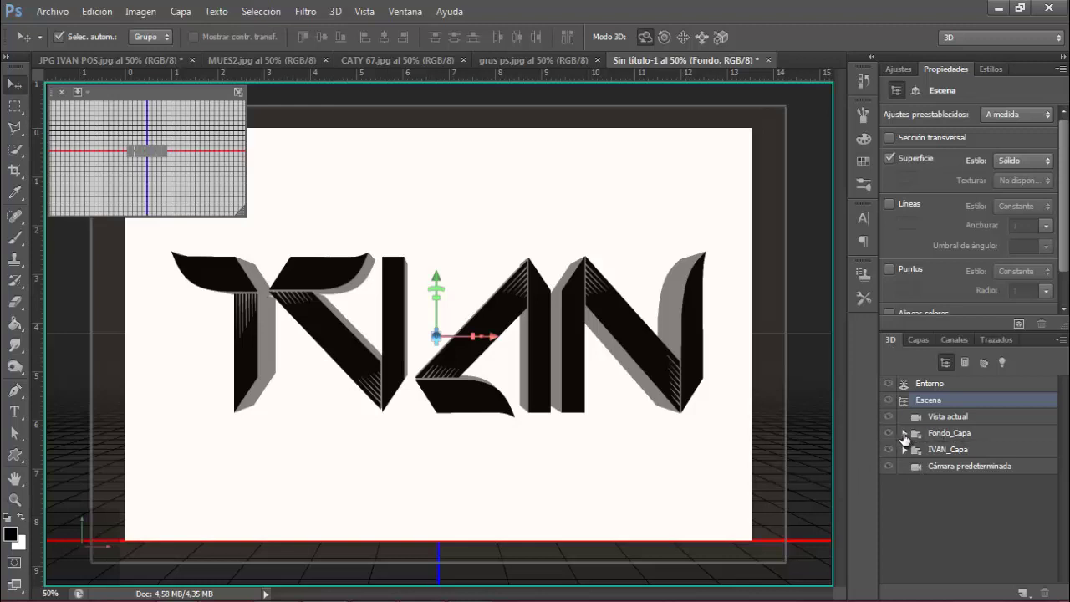
# - Apply the 'Madera, balsa' preset to the Fondo background material
pyautogui.click(904, 433)
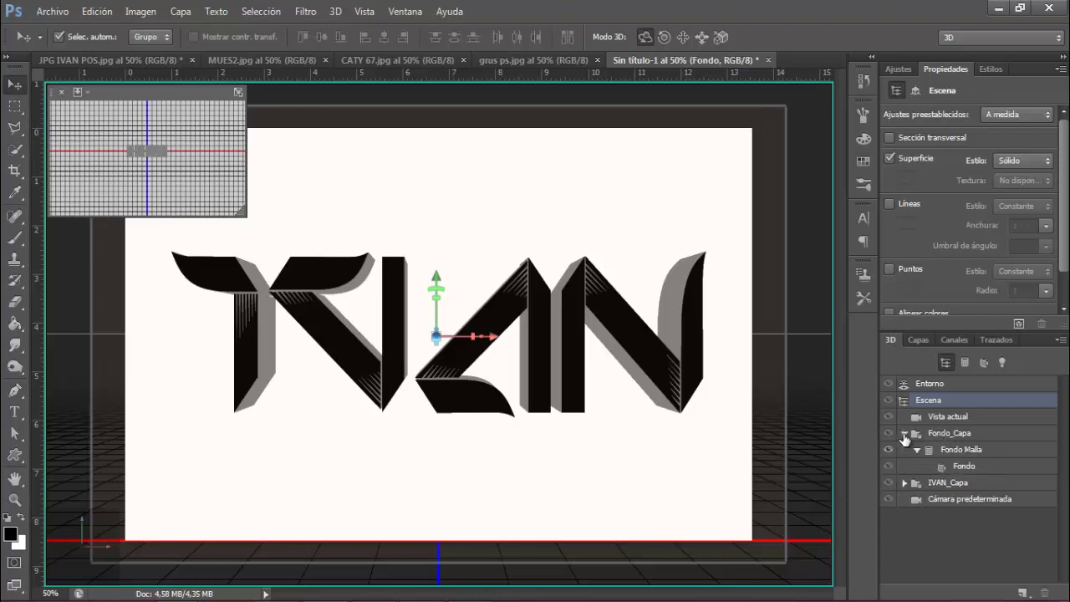
pyautogui.click(959, 467)
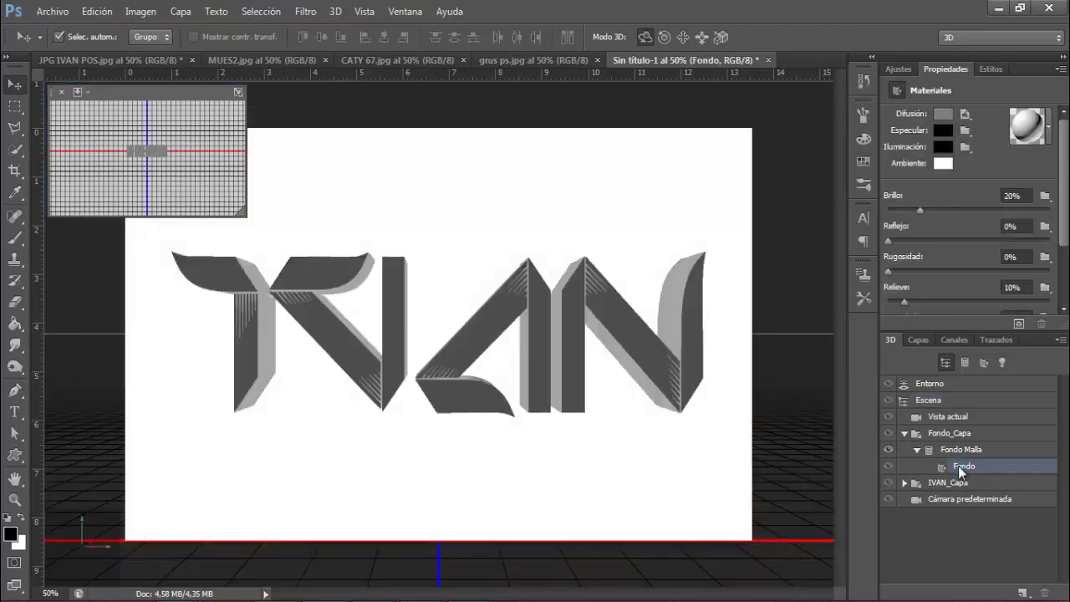
pyautogui.click(1049, 129)
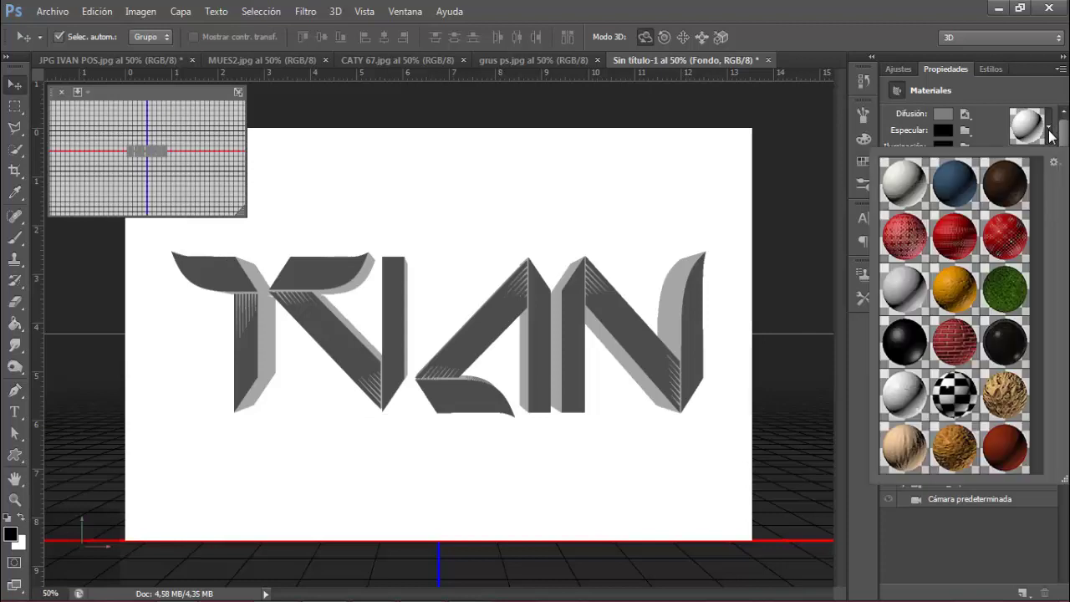
pyautogui.click(889, 454)
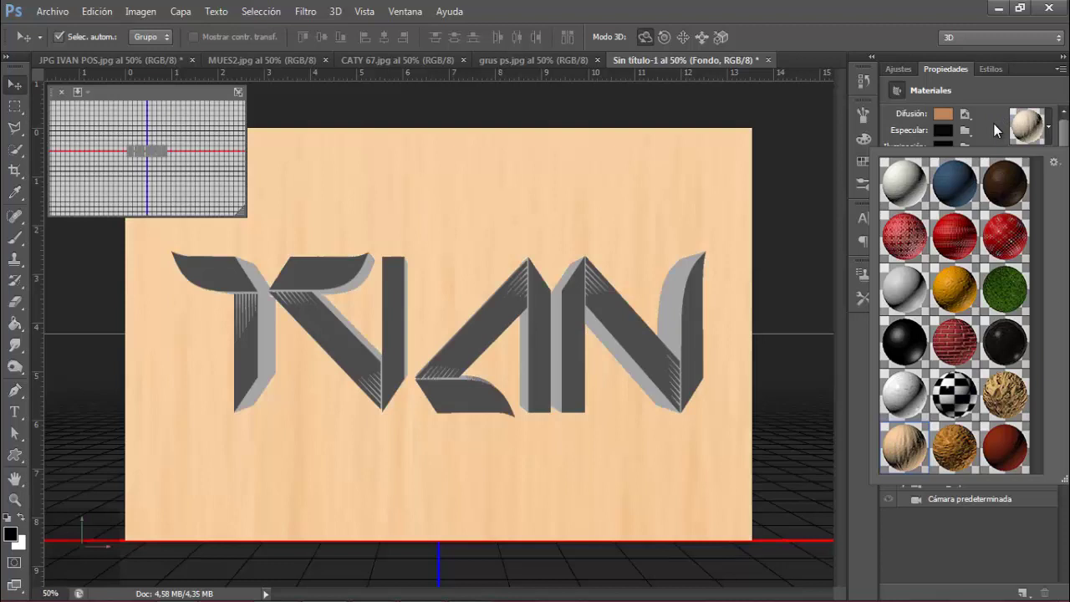
pyautogui.click(992, 123)
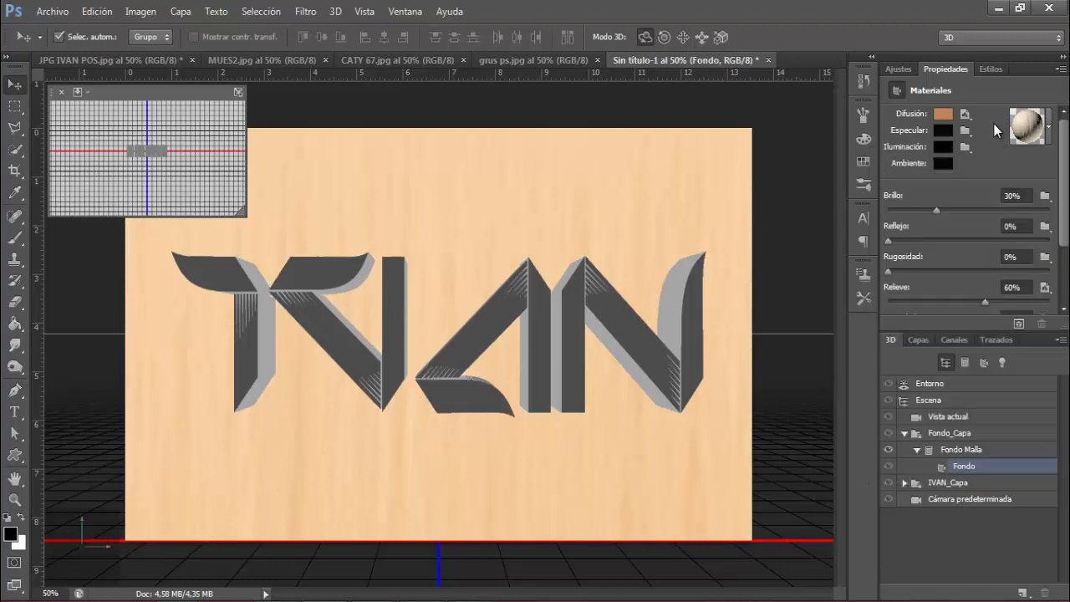
# - Set the background material's diffuse colour to #AD5712
pyautogui.click(943, 114)
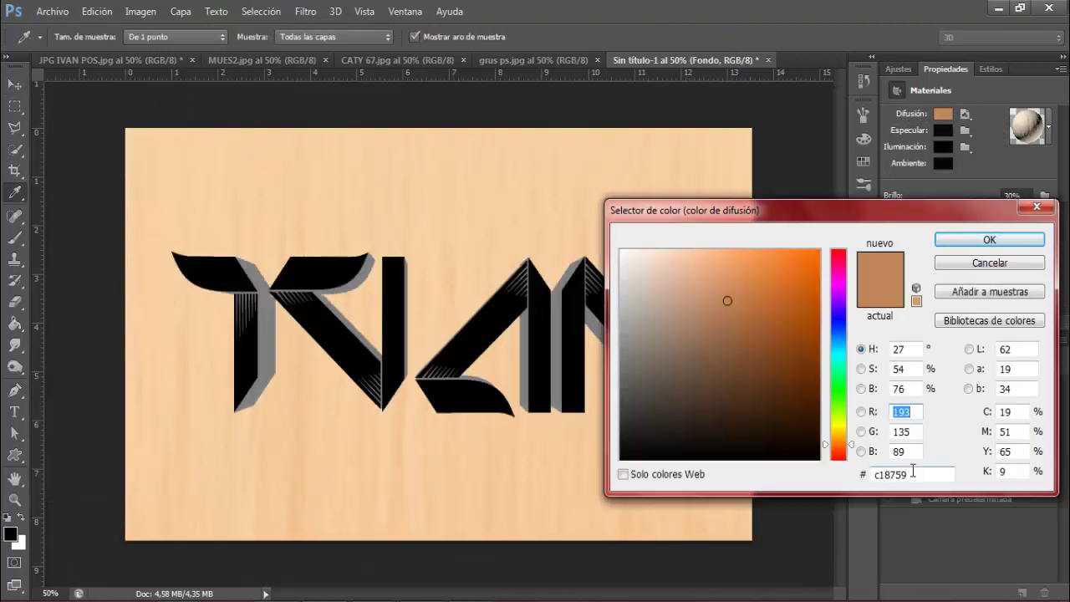
pyautogui.doubleClick(878, 473)
pyautogui.press('BackSpace')
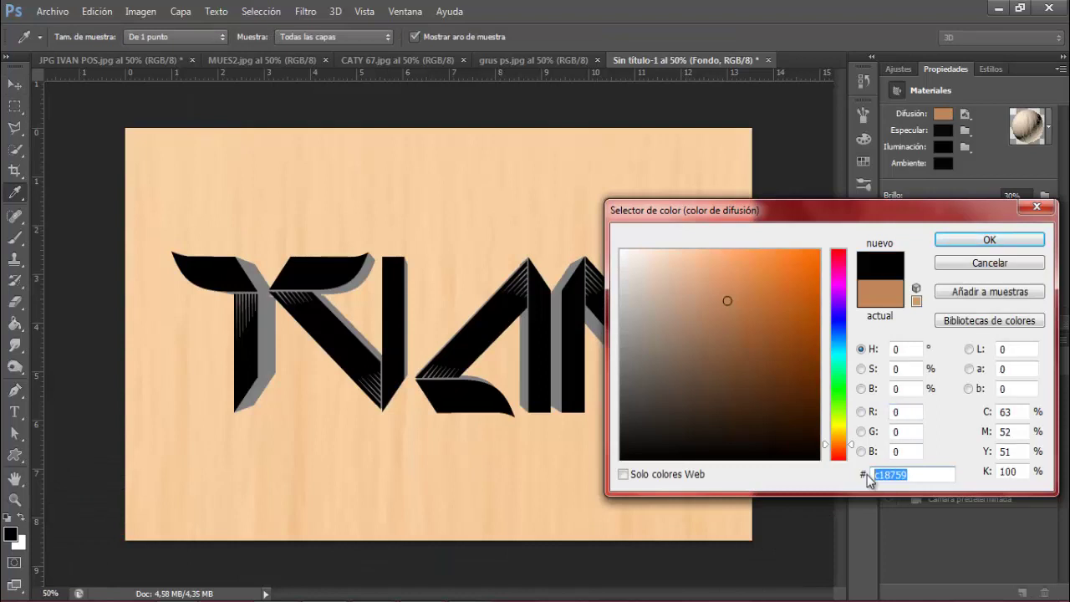
pyautogui.write('A')
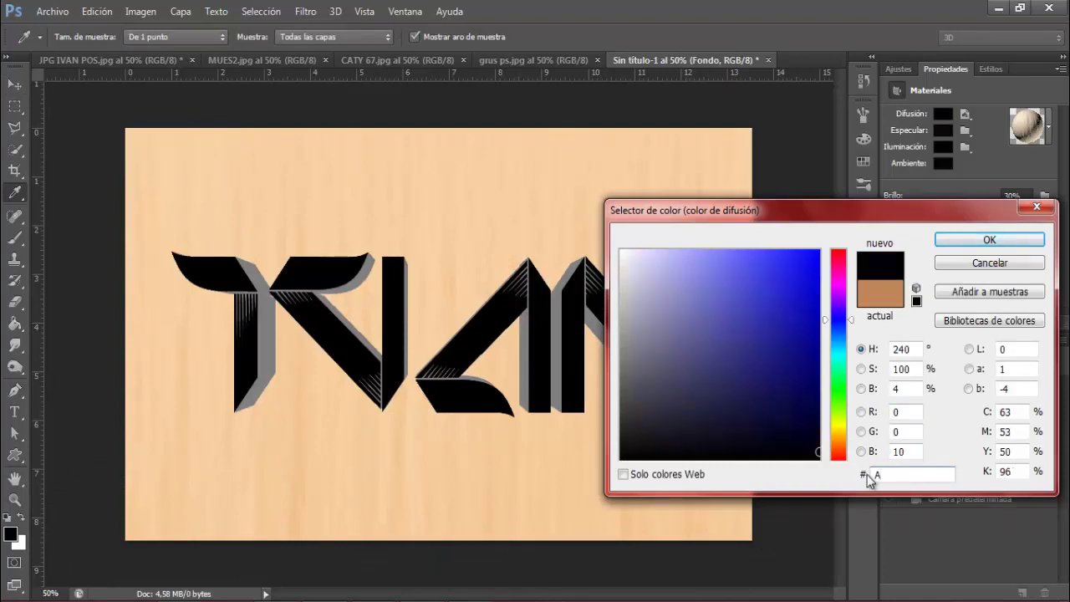
pyautogui.write('D5')
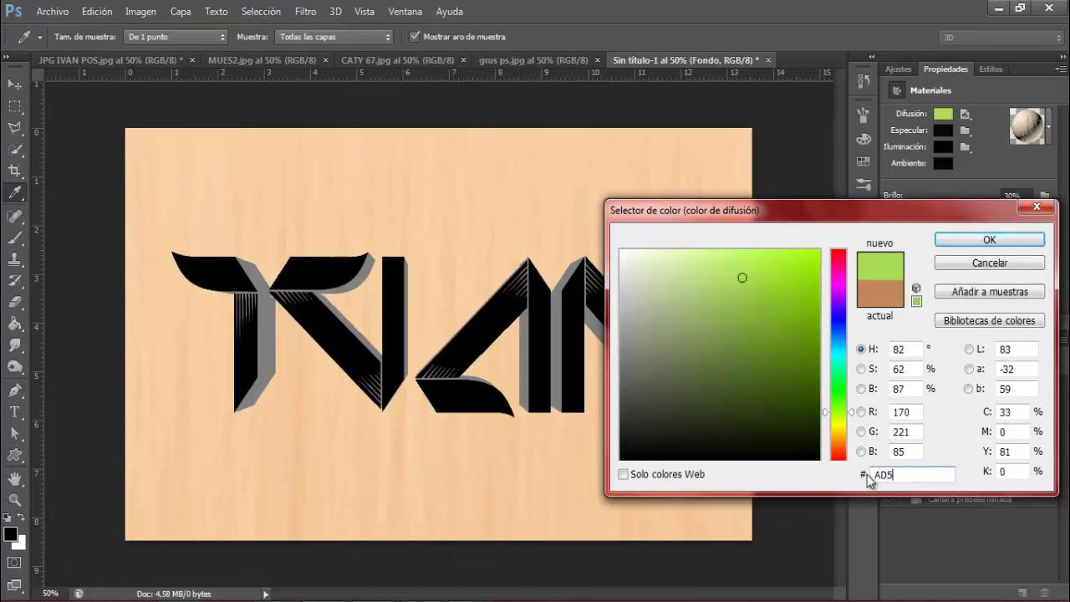
pyautogui.write('71')
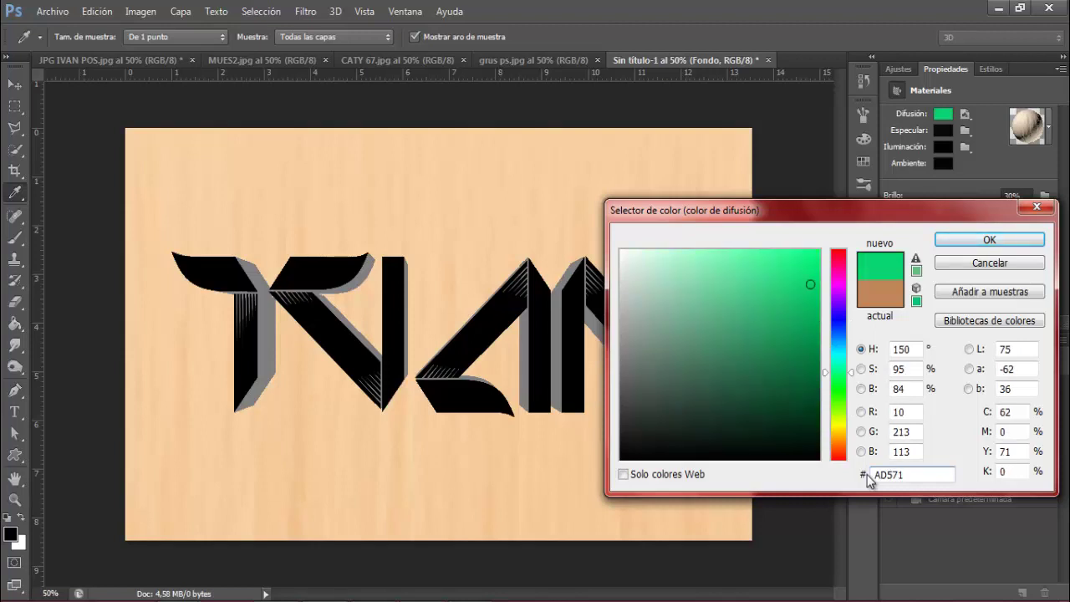
pyautogui.write('2')
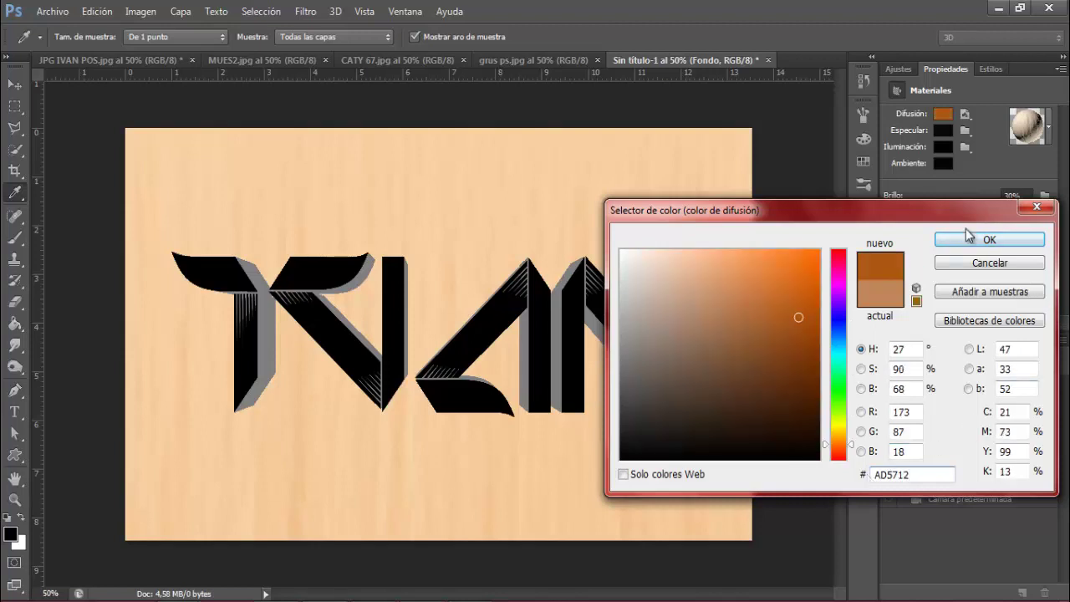
pyautogui.click(966, 239)
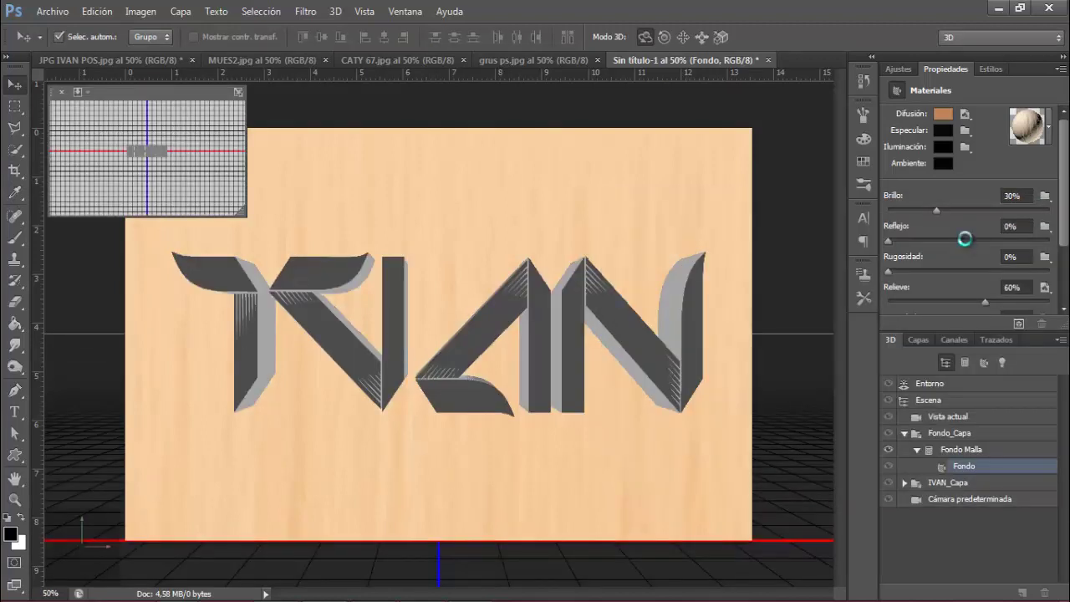
# - Set the background material's shine to 38% and reflection to 2%
pyautogui.click(937, 209)
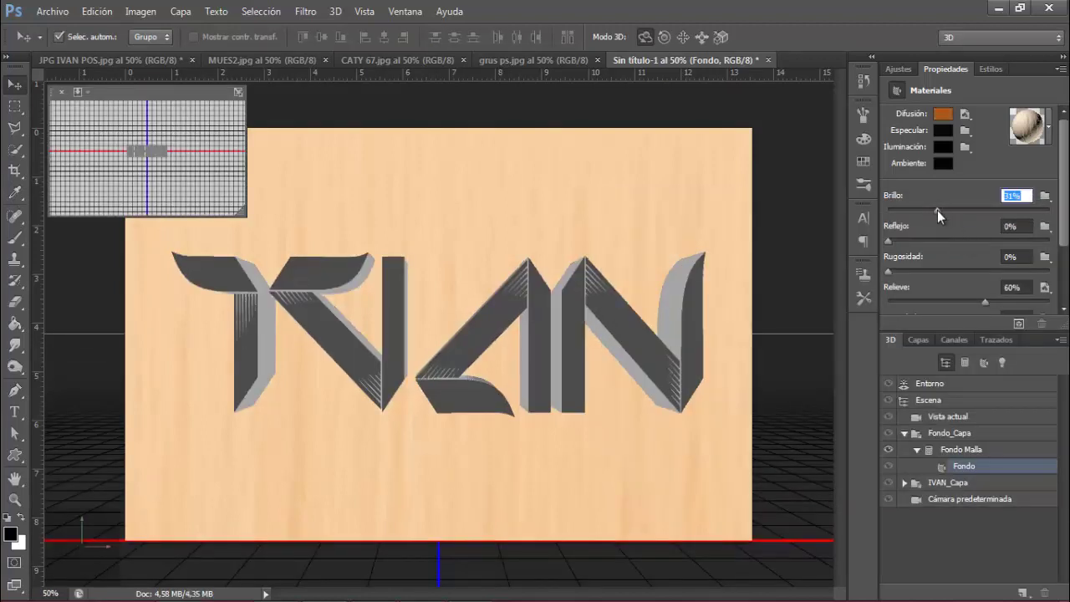
pyautogui.moveTo(943, 210); pyautogui.dragTo(948, 209)
pyautogui.click(889, 242)
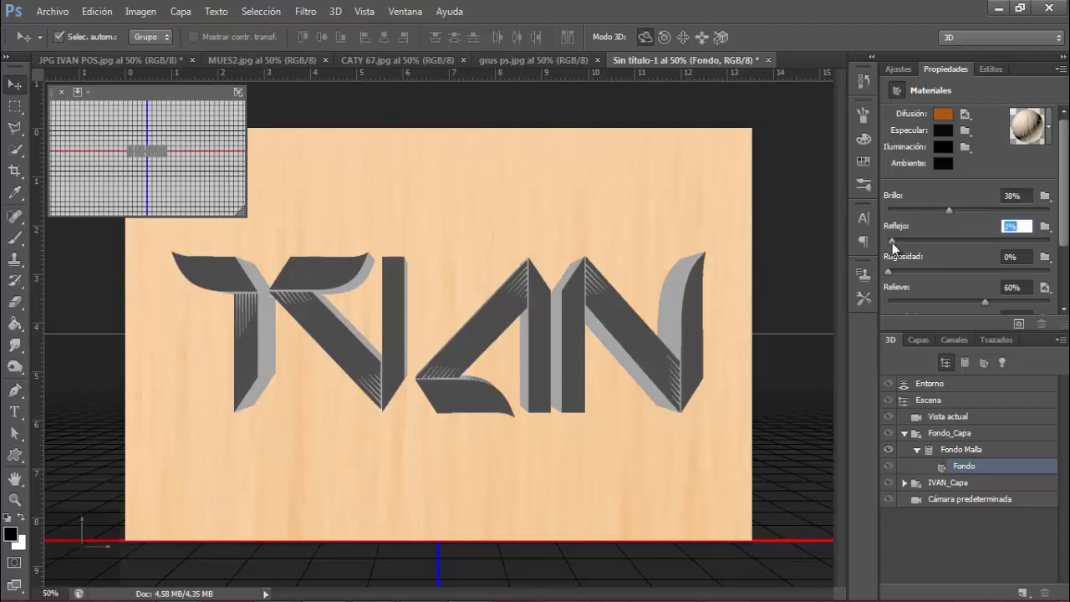
pyautogui.moveTo(892, 242); pyautogui.dragTo(893, 243)
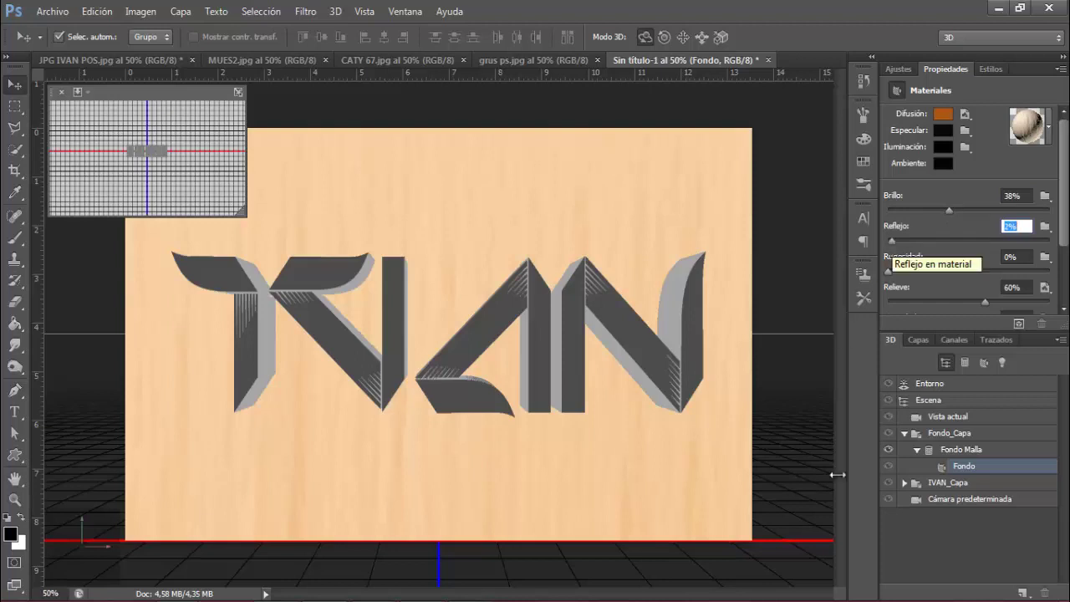
# - Select the IVAN mesh and apply the Bisel con contorno preset, making the extrusion depth 183
pyautogui.click(903, 483)
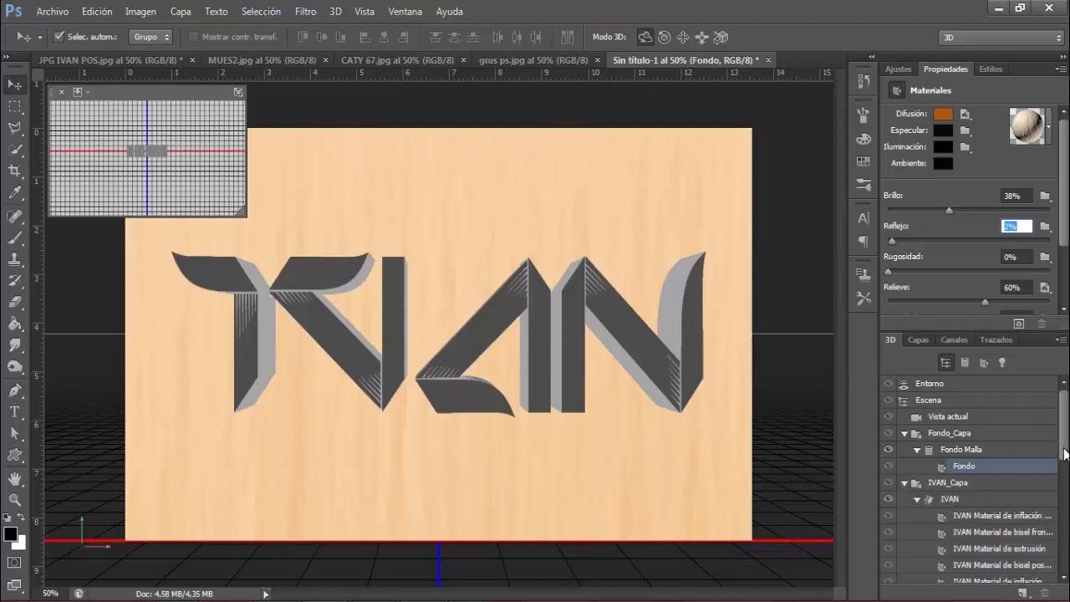
pyautogui.moveTo(1061, 451); pyautogui.dragTo(1067, 483)
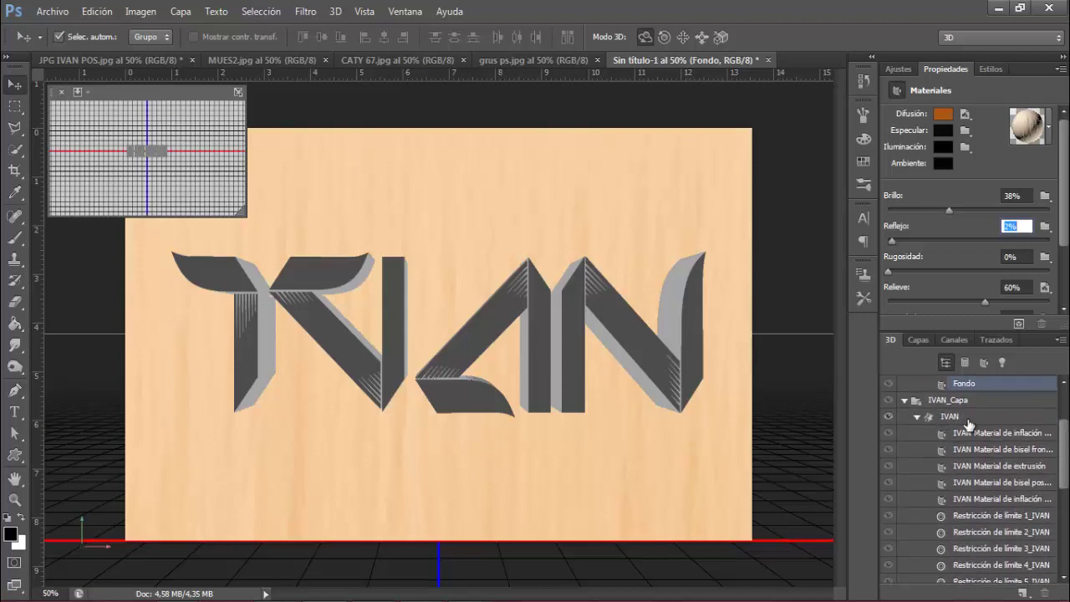
pyautogui.click(950, 418)
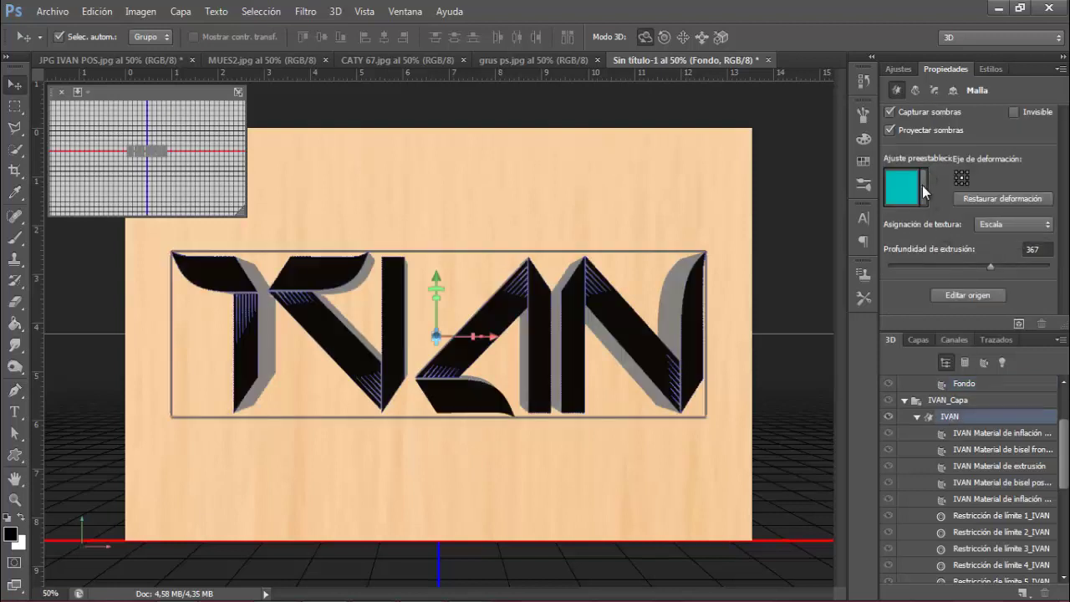
pyautogui.click(922, 185)
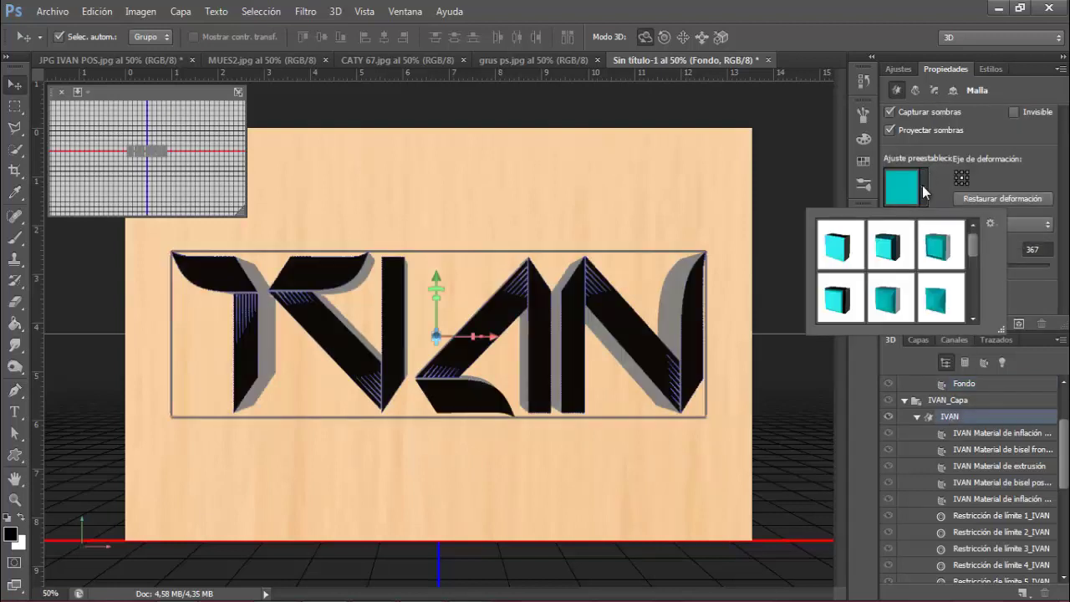
pyautogui.click(835, 307)
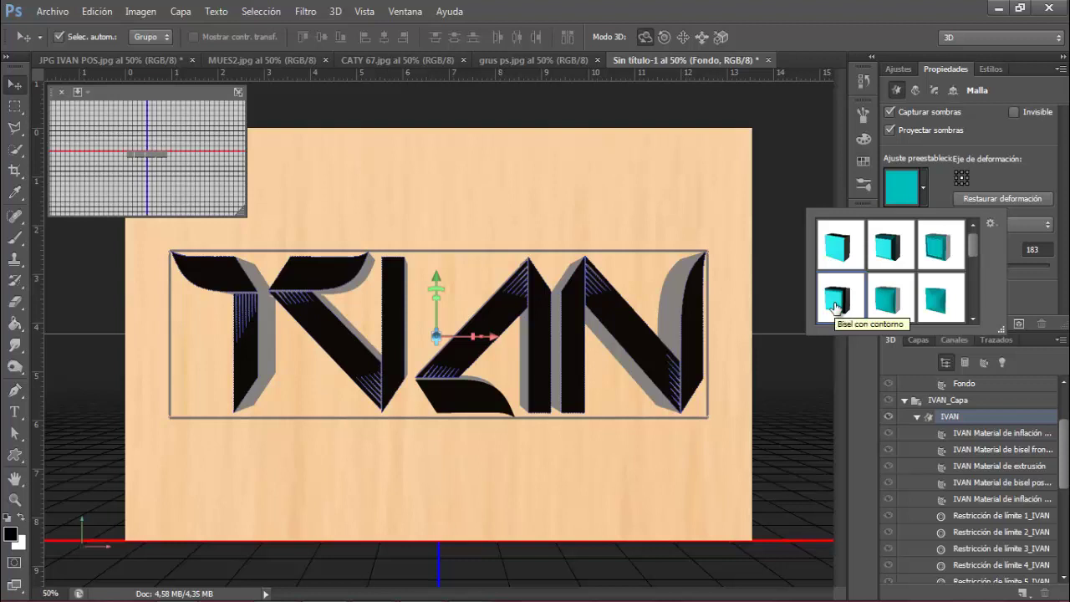
# - Apply the 'Madera, balsa' material to IVAN's Material de inflación
pyautogui.click(996, 433)
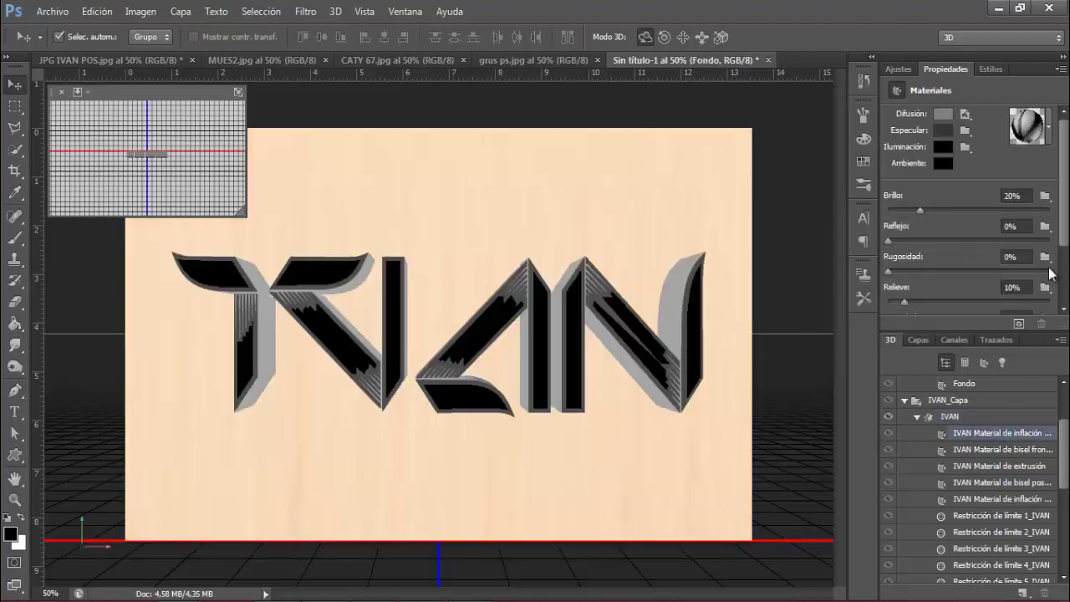
pyautogui.click(1048, 125)
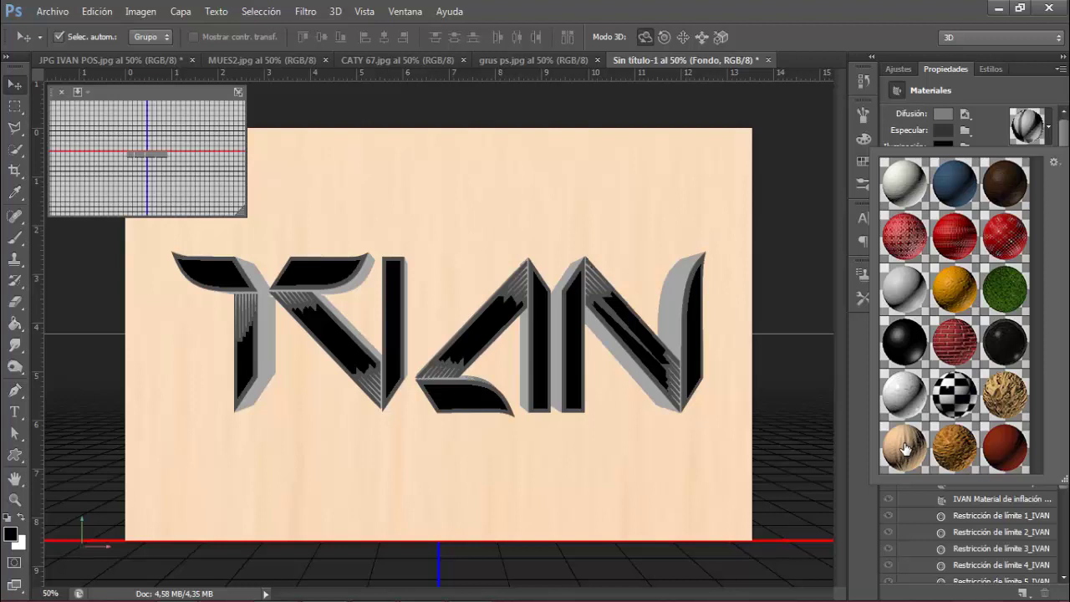
pyautogui.click(904, 448)
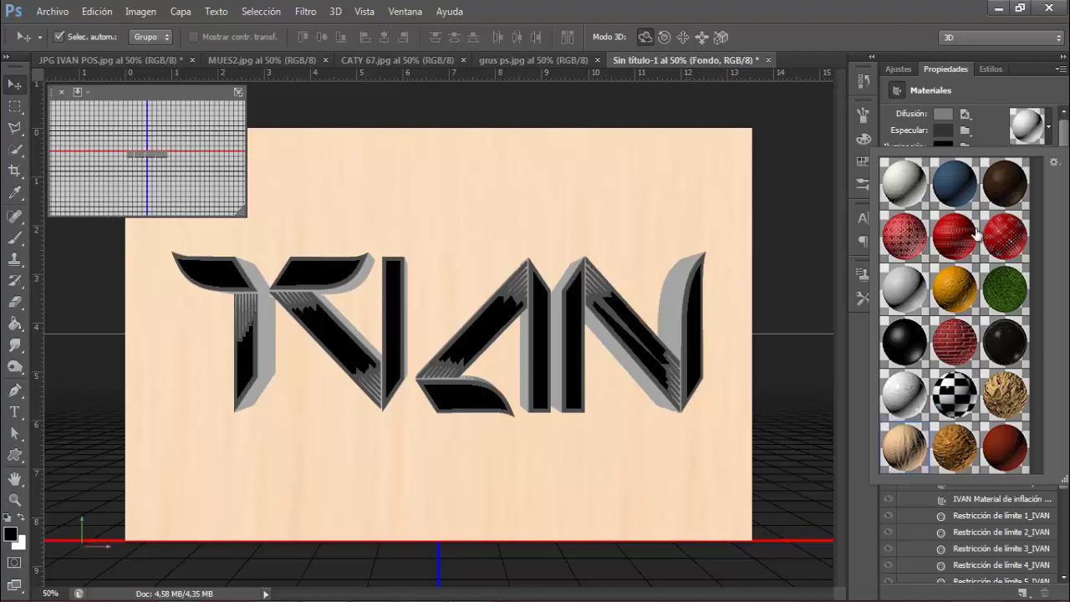
pyautogui.click(941, 115)
# - Change the IVAN letter faces' diffuse colour to #AD5712
pyautogui.click(941, 115)
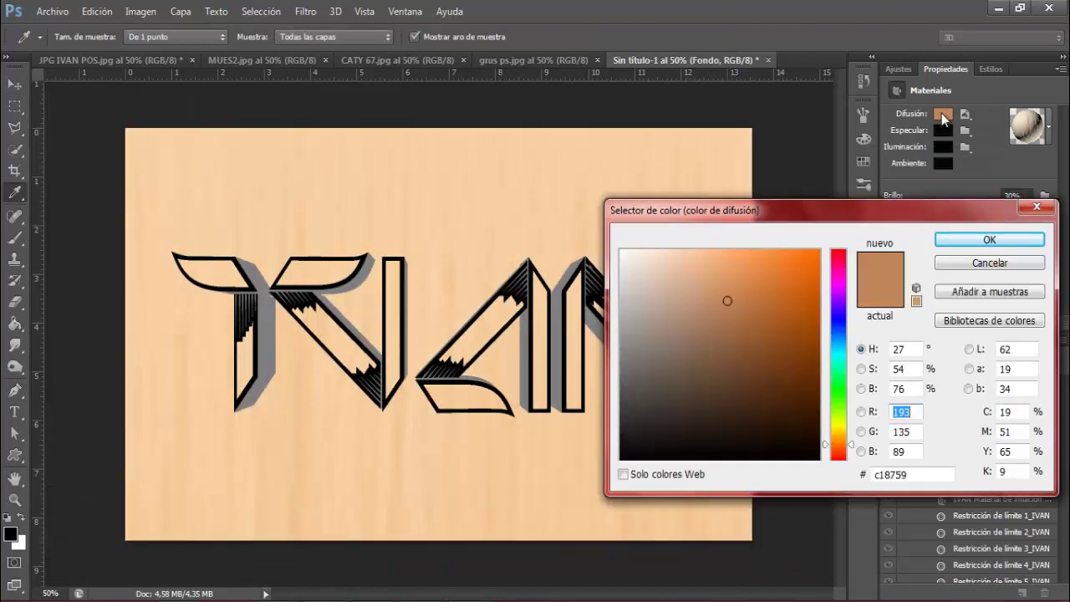
pyautogui.click(912, 474)
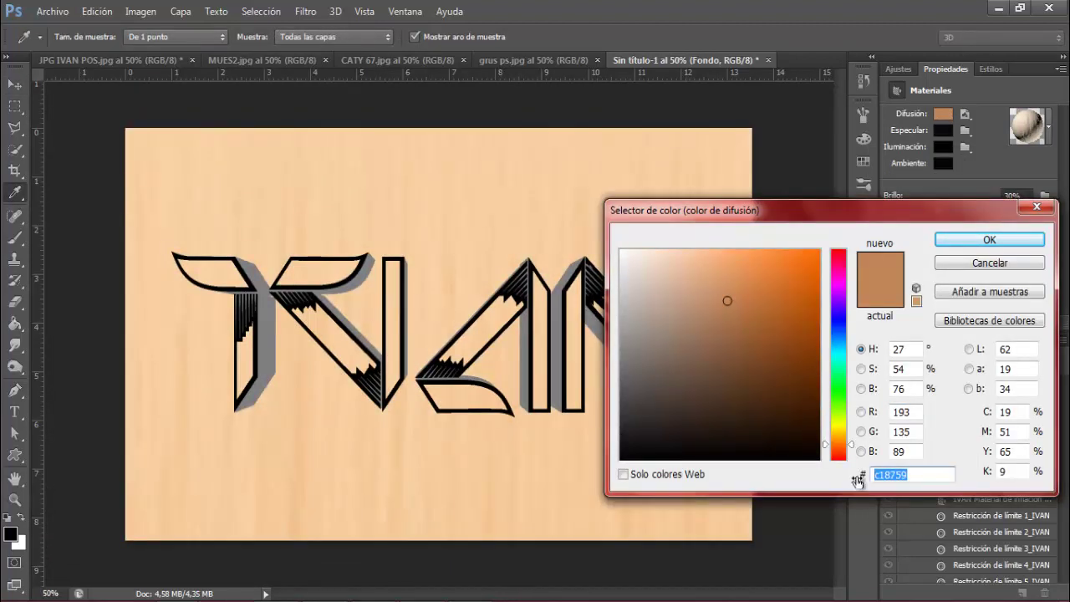
pyautogui.press('BackSpace')
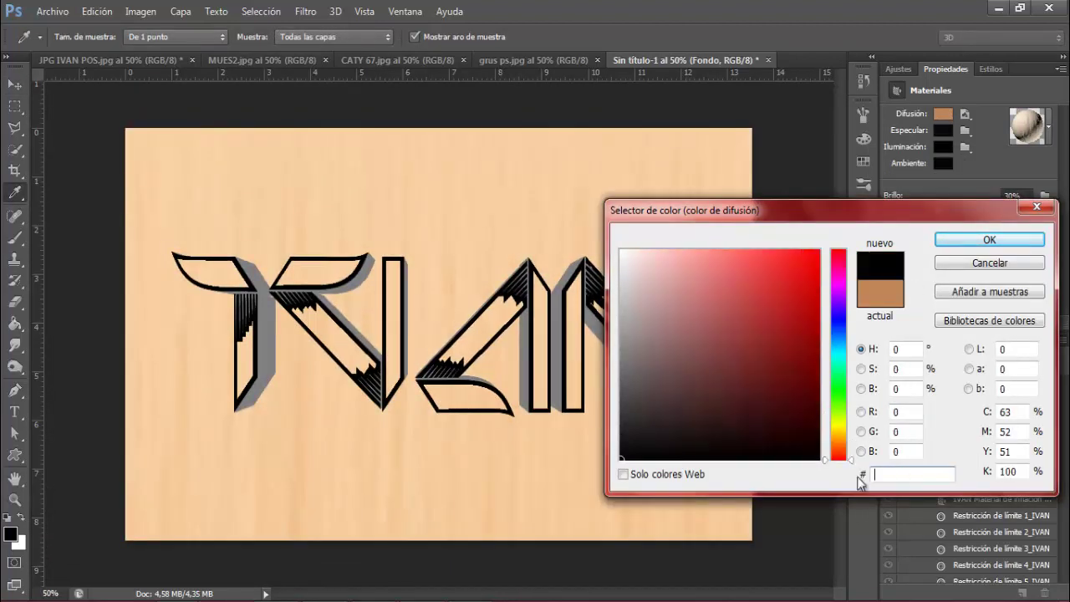
pyautogui.write('AD')
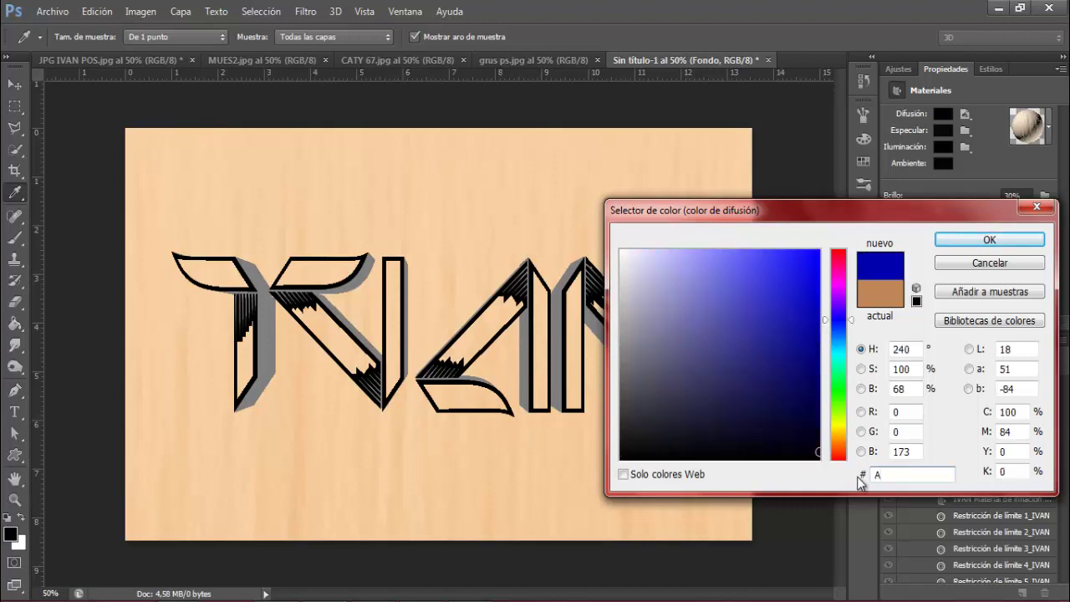
pyautogui.write('5')
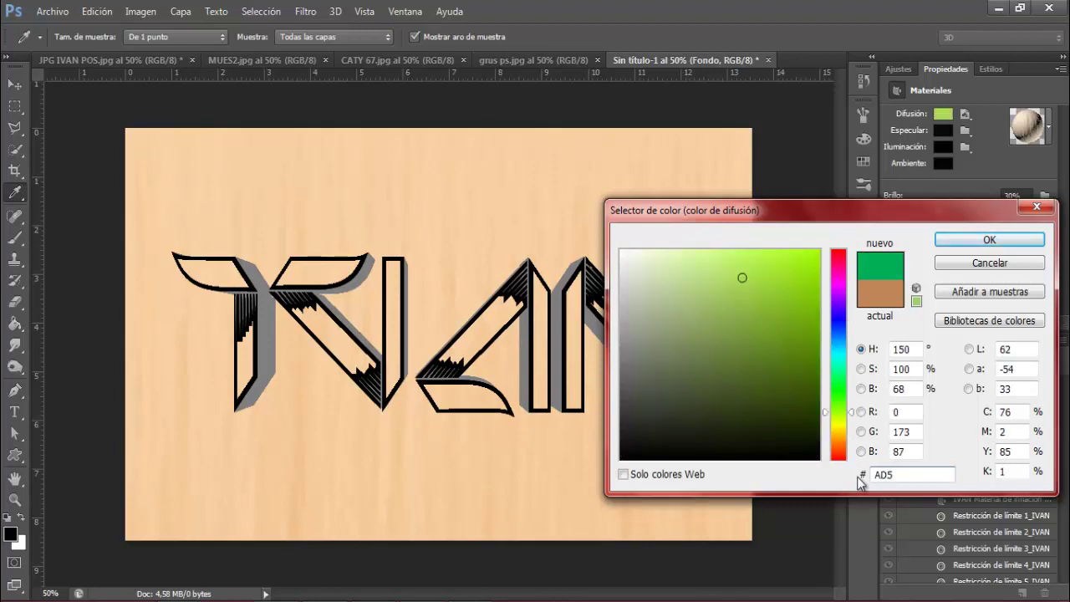
pyautogui.write('712')
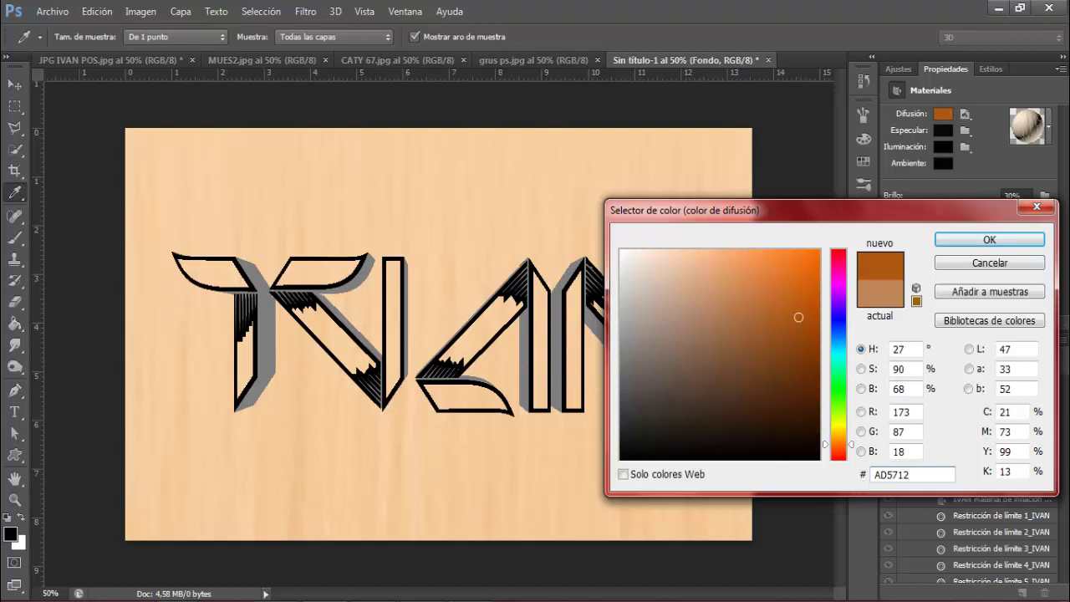
pyautogui.click(966, 240)
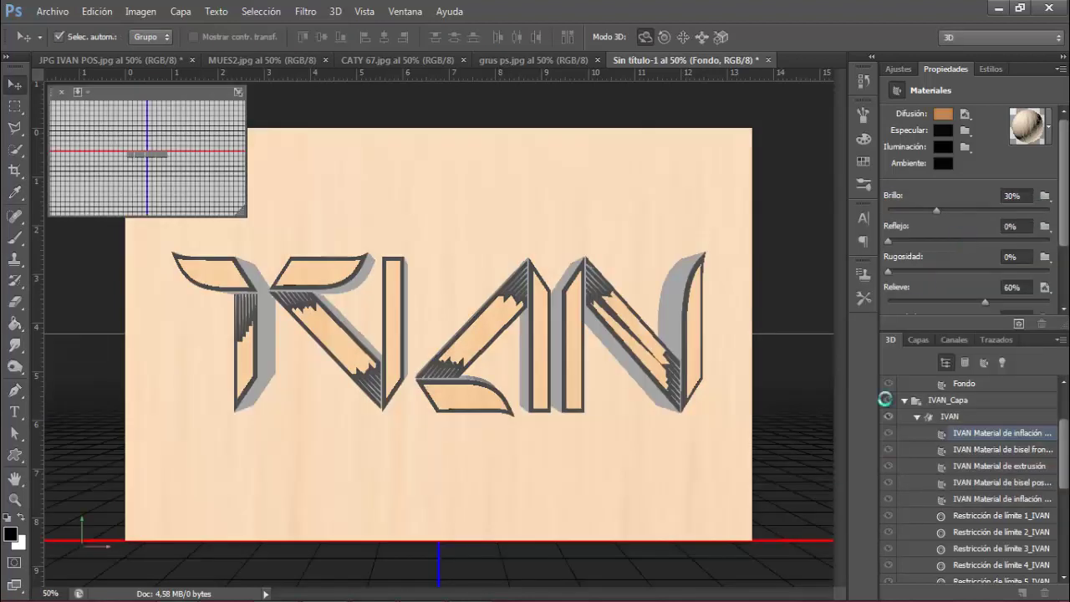
# - Apply the plain white material preset to the IVAN front bevel
pyautogui.click(997, 451)
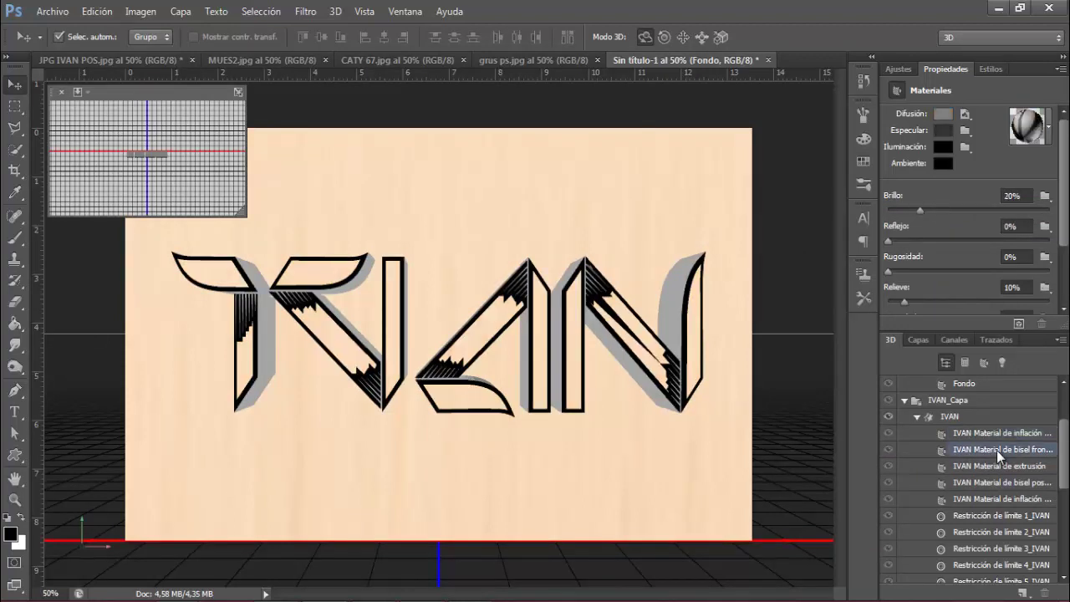
pyautogui.click(1048, 142)
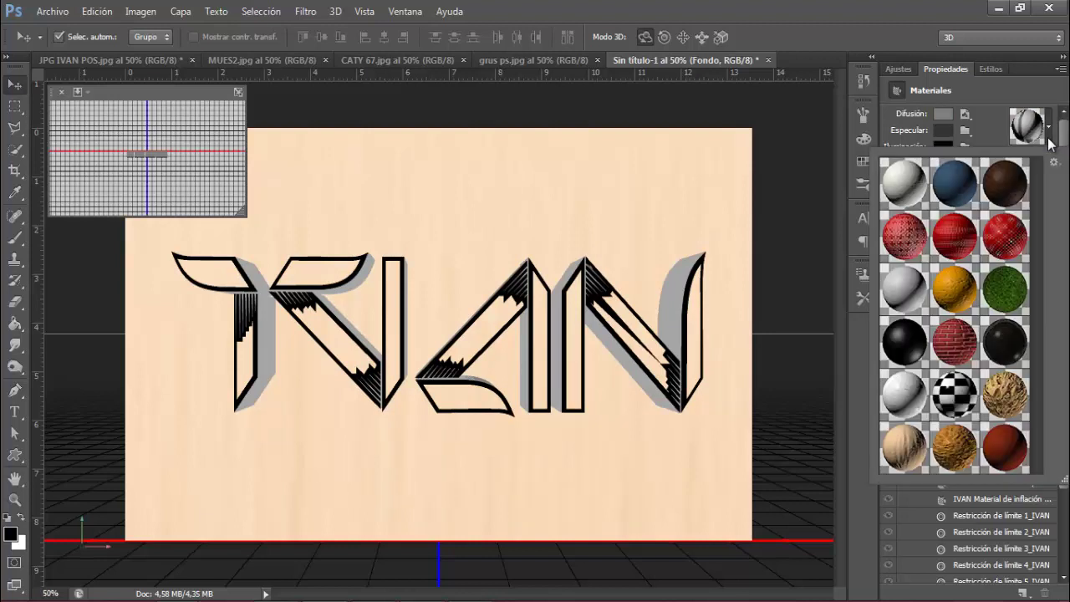
pyautogui.click(906, 395)
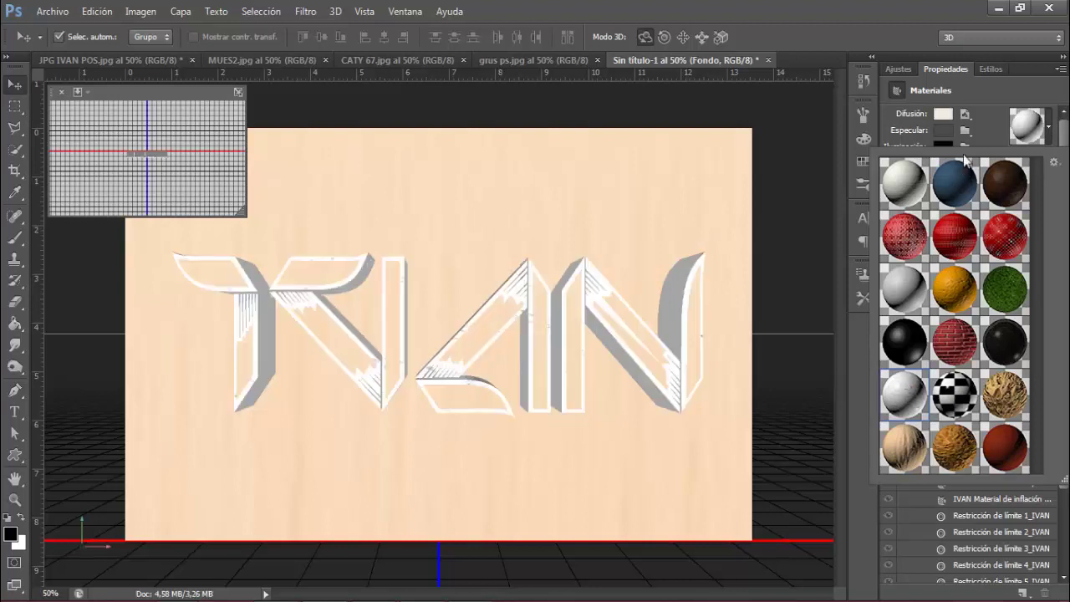
# - Set the bevel's diffuse colour to efedde and its illumination colour to 0D0D0D
pyautogui.click(943, 114)
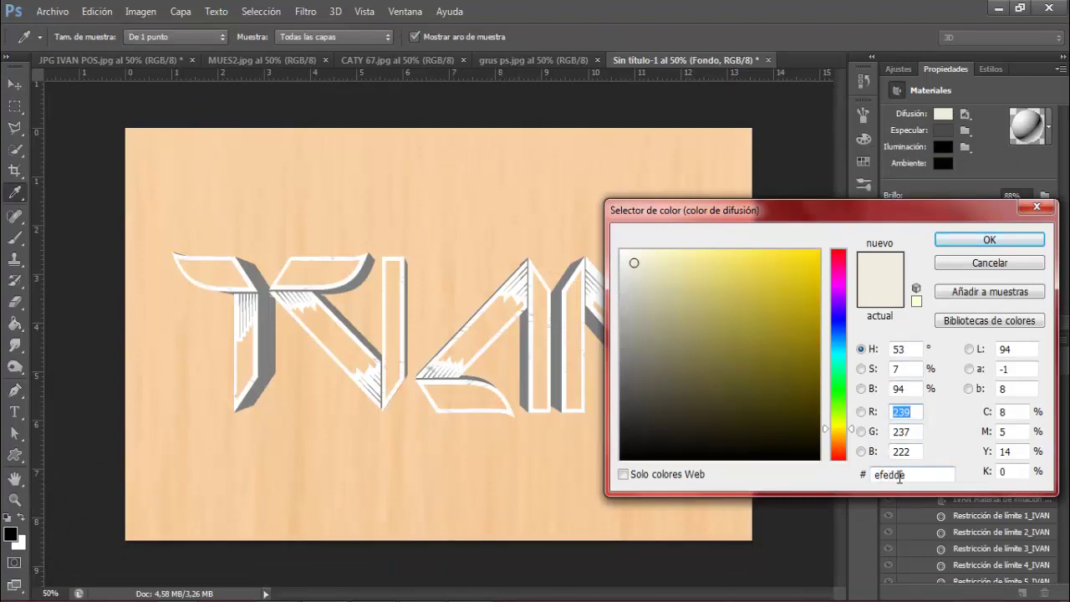
pyautogui.click(986, 241)
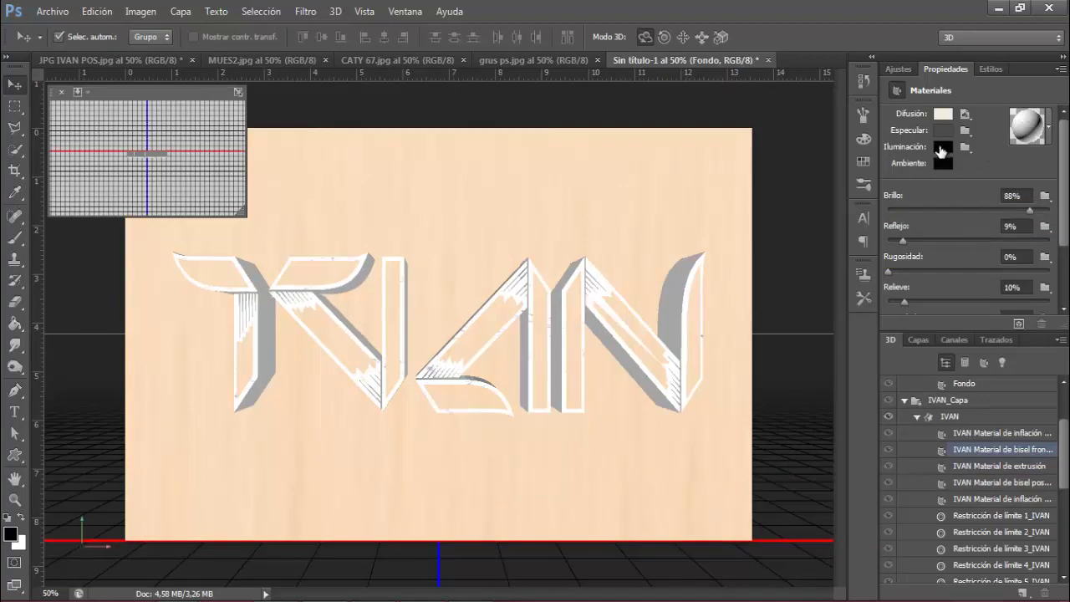
pyautogui.click(942, 148)
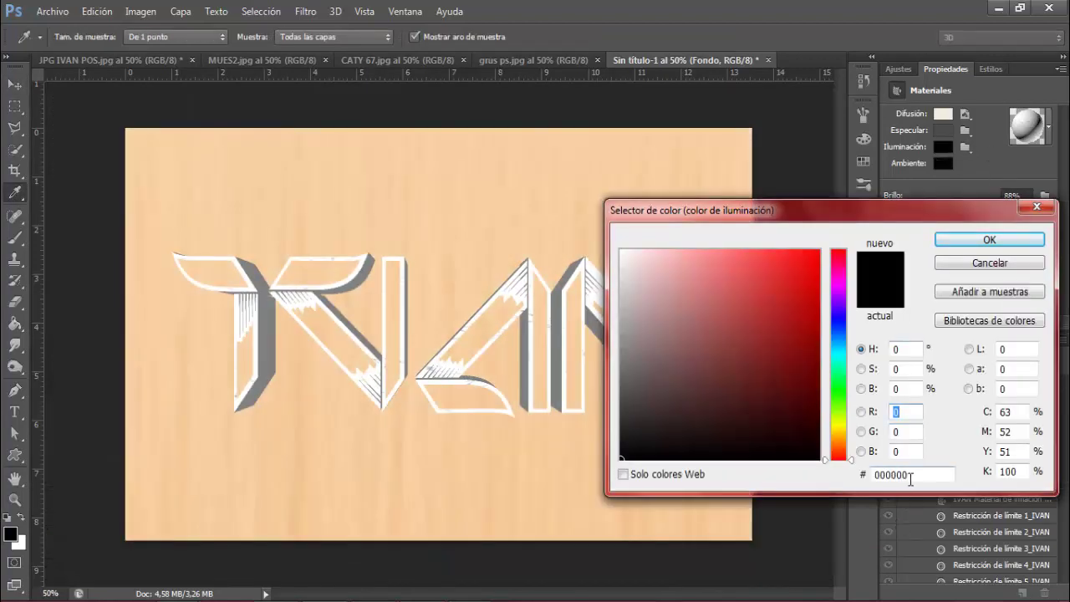
pyautogui.moveTo(911, 475); pyautogui.dragTo(861, 476)
pyautogui.press('BackSpace')
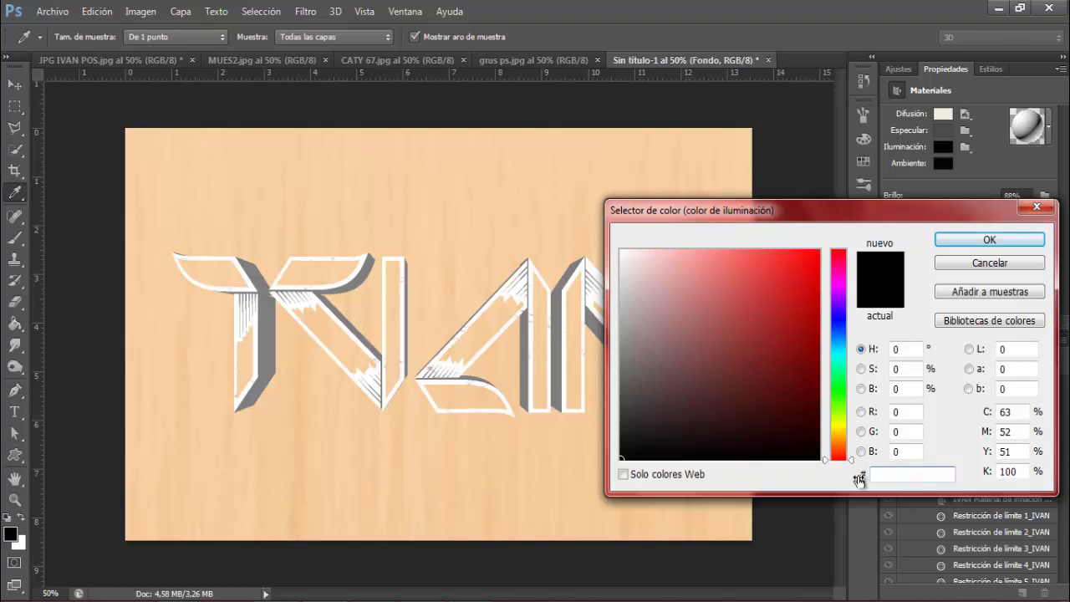
pyautogui.write('0')
pyautogui.write('D0D')
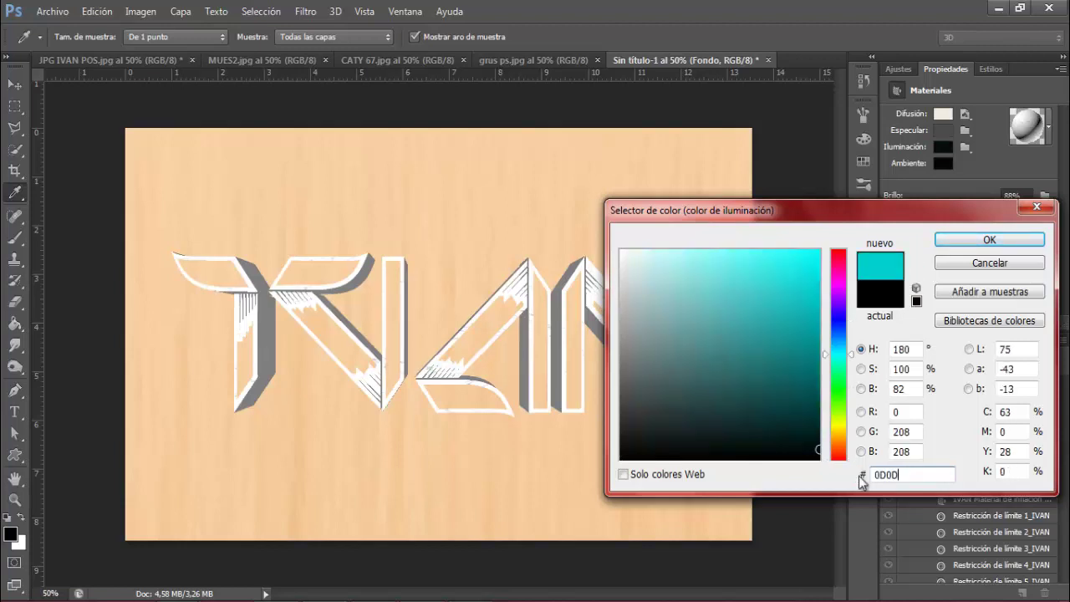
pyautogui.write('0D')
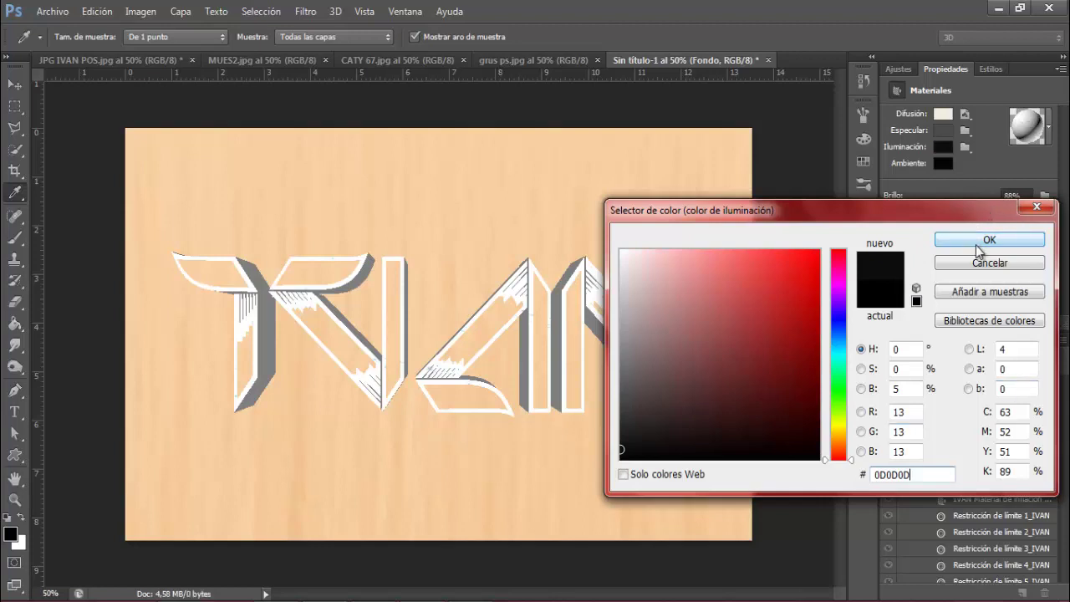
pyautogui.click(976, 244)
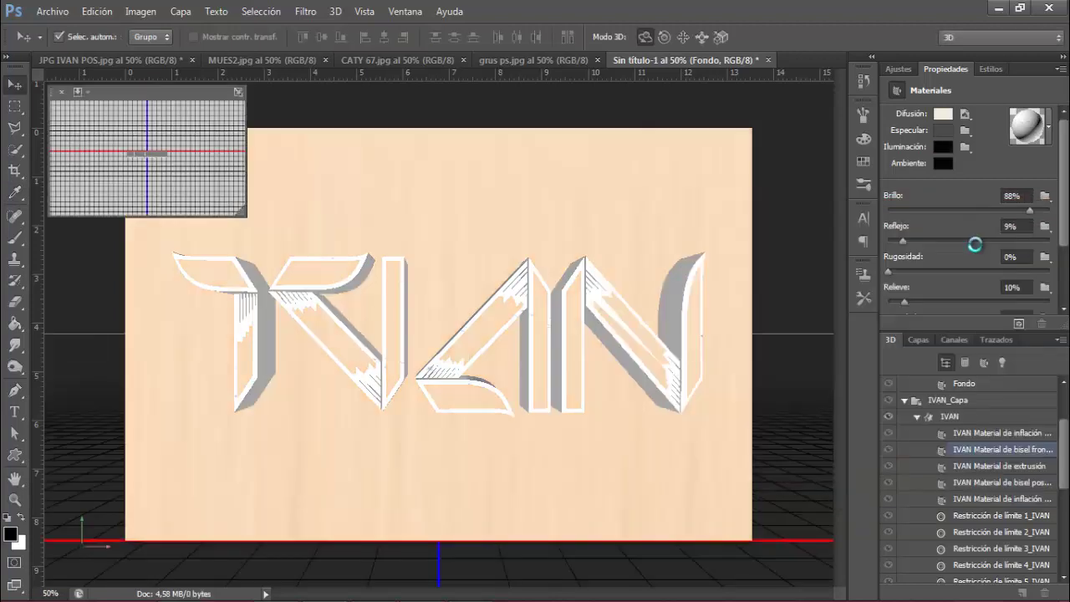
# - Apply the orange-peel organic material preset to the IVAN extrusion
pyautogui.click(973, 468)
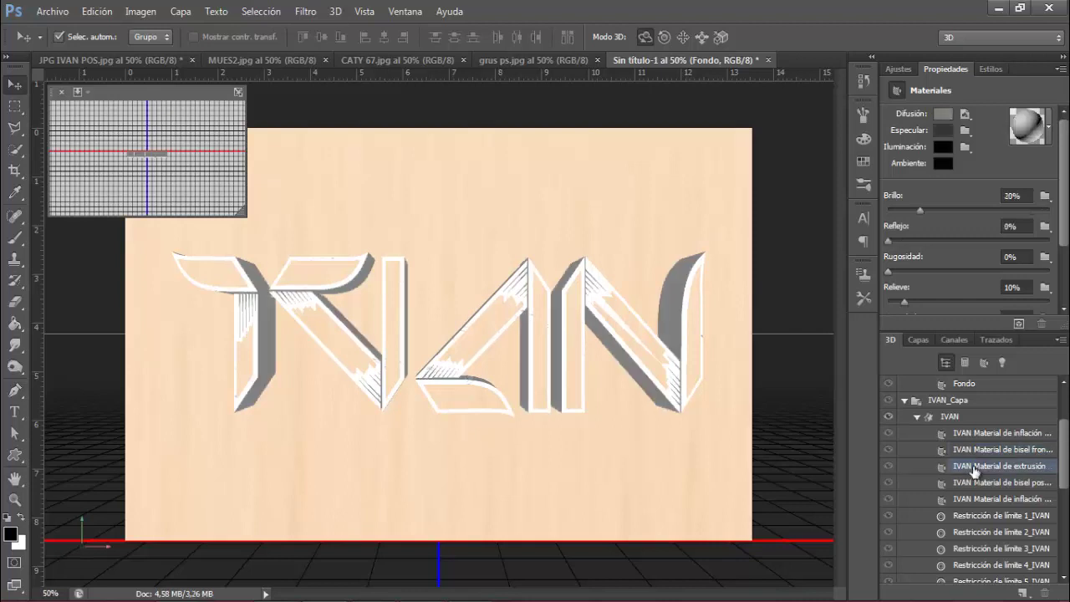
pyautogui.click(1049, 137)
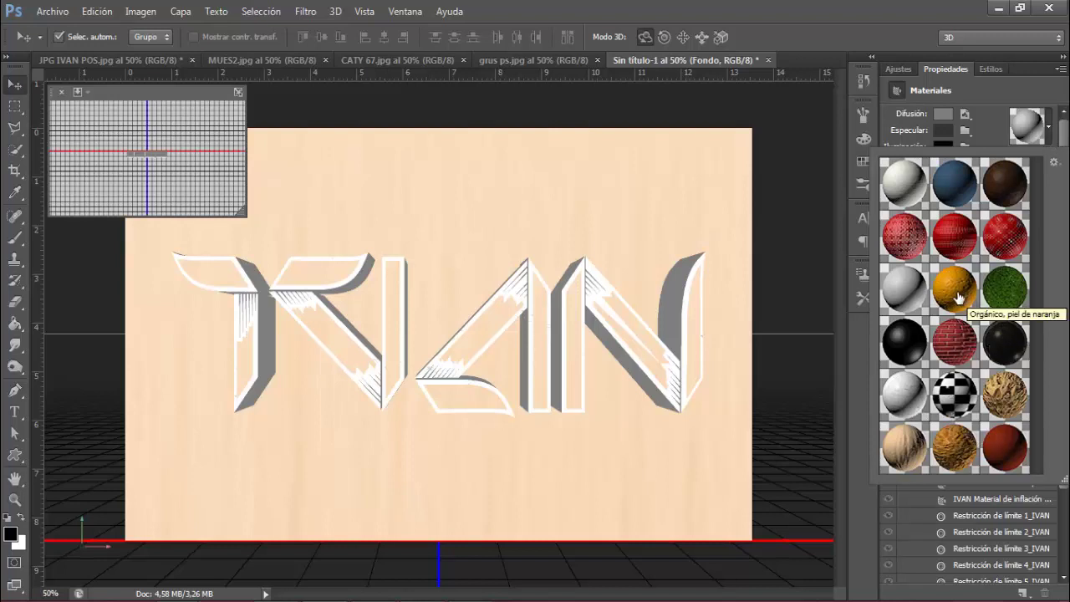
pyautogui.click(957, 292)
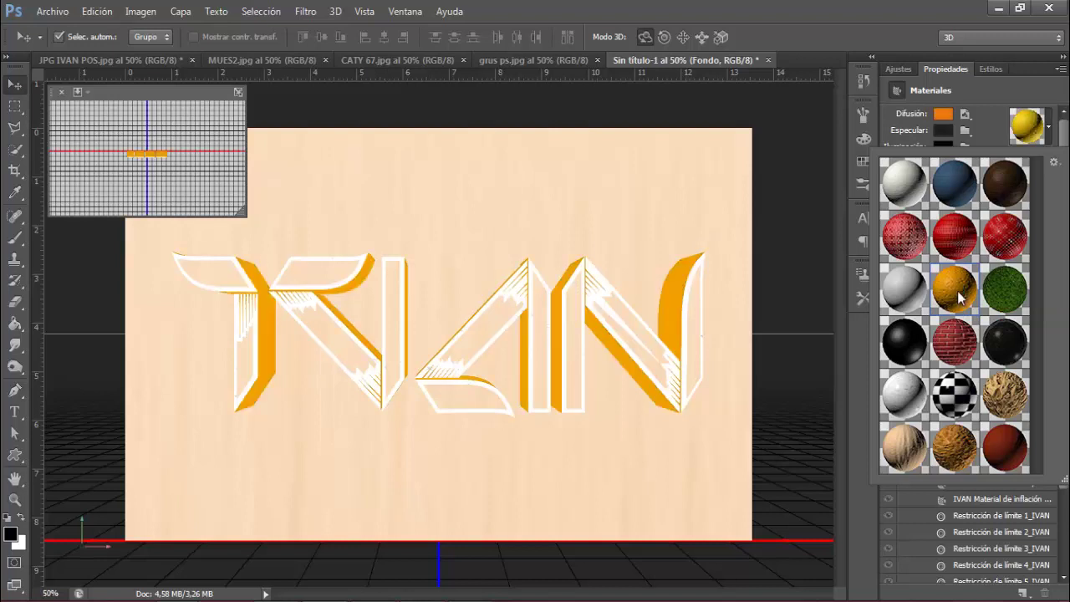
pyautogui.click(944, 120)
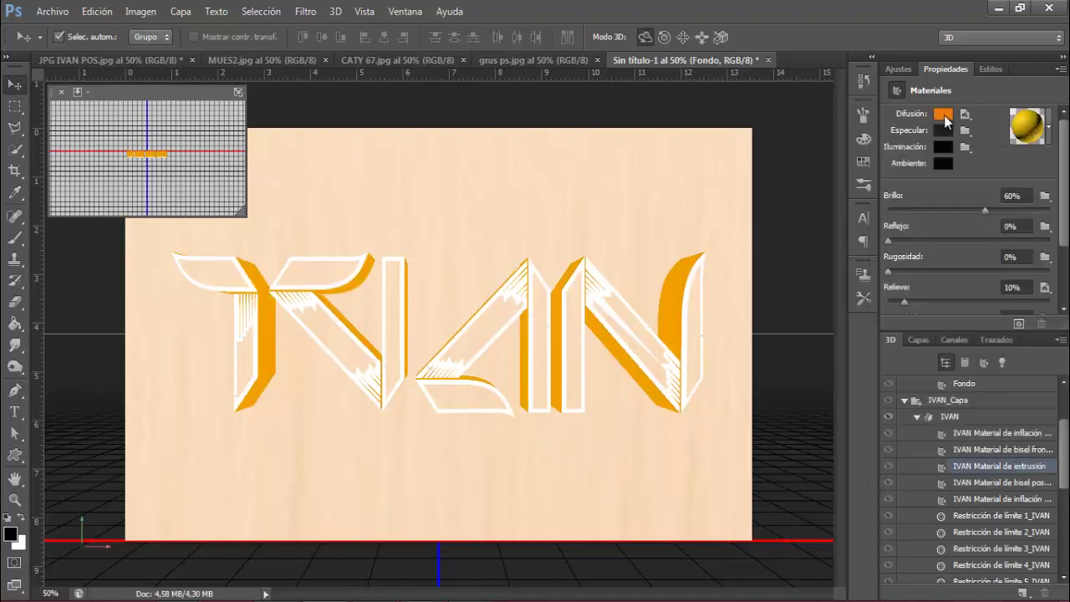
# - Set the extrusion's diffuse colour to 975211 and its illumination colour to 402607
pyautogui.click(943, 115)
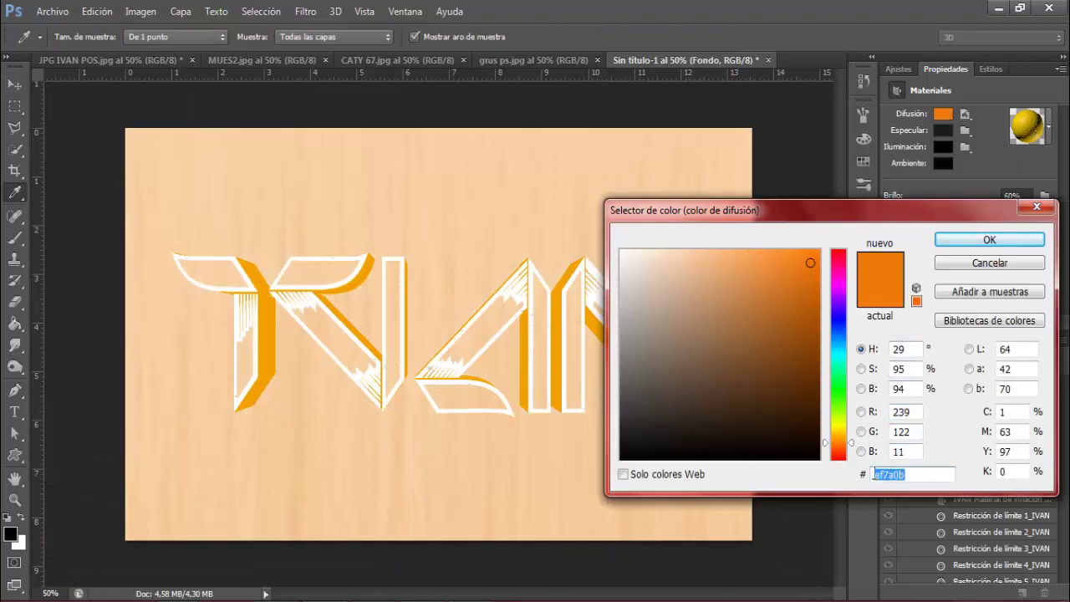
pyautogui.press('BackSpace')
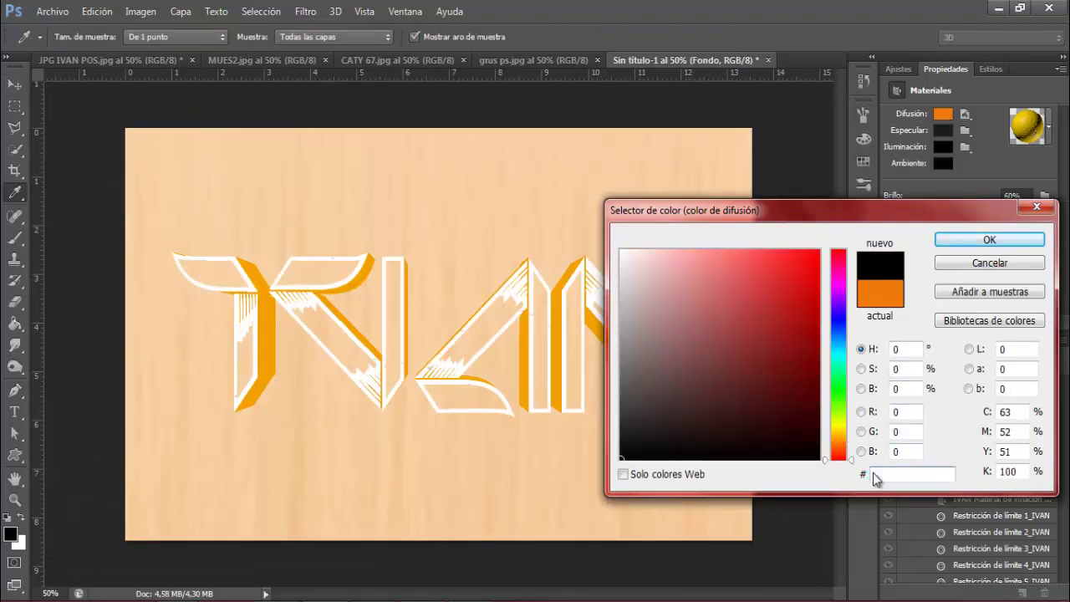
pyautogui.write('9')
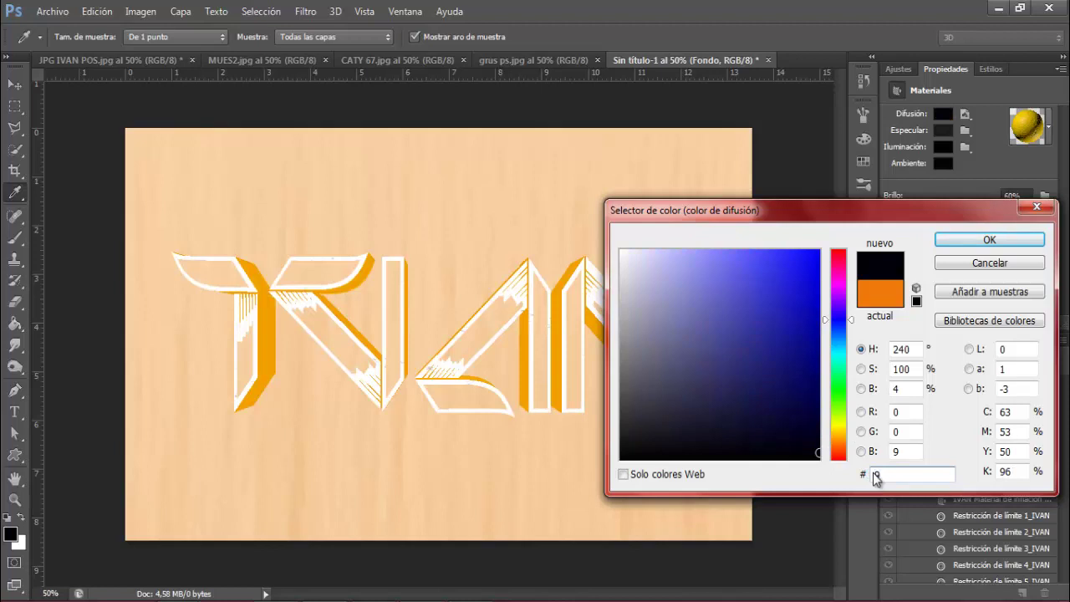
pyautogui.write('75')
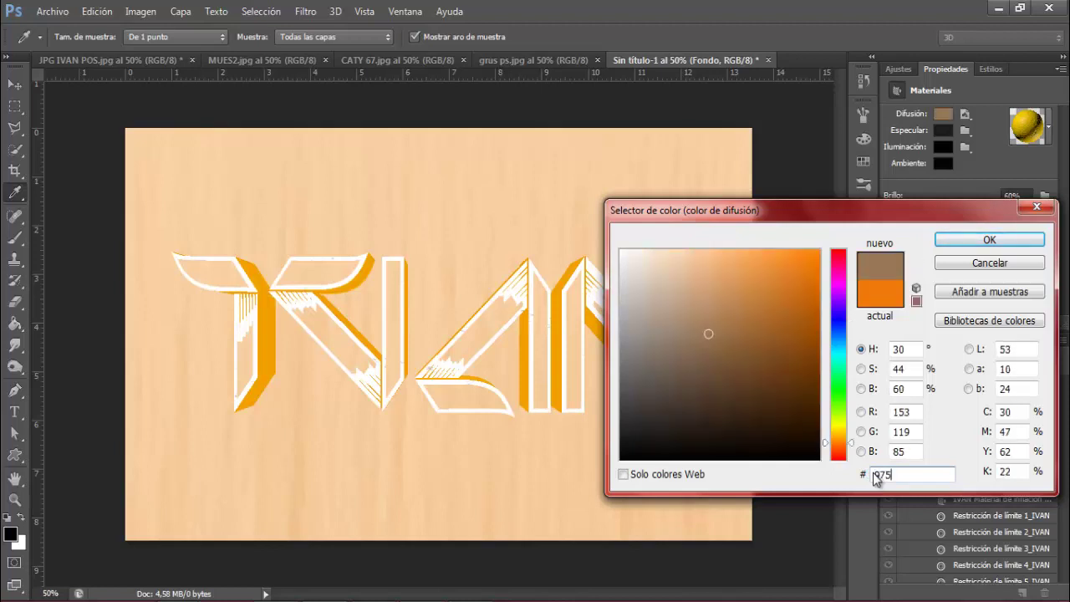
pyautogui.write('211')
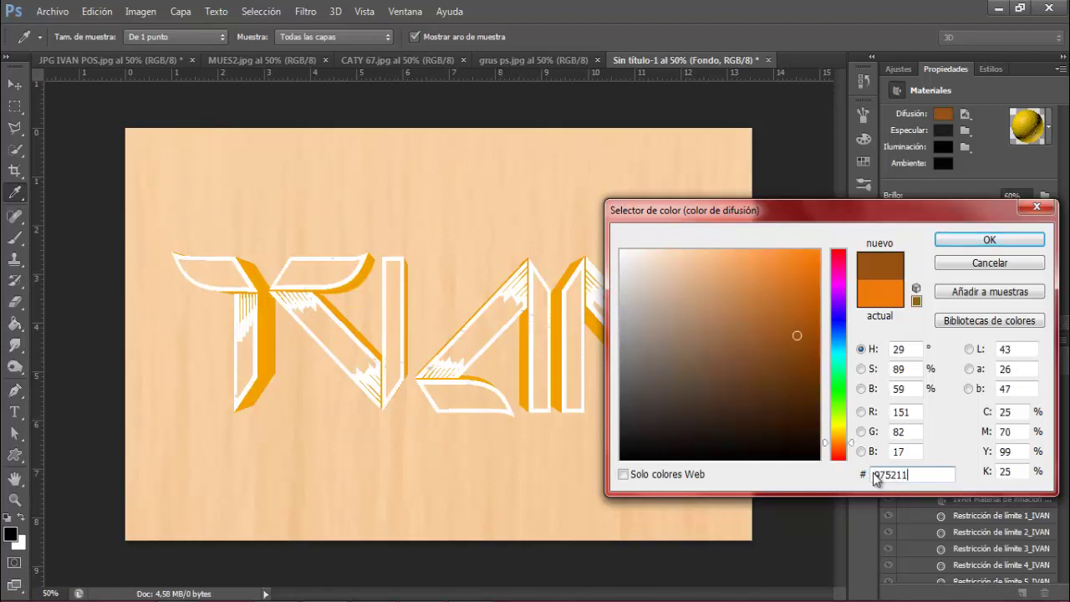
pyautogui.click(987, 240)
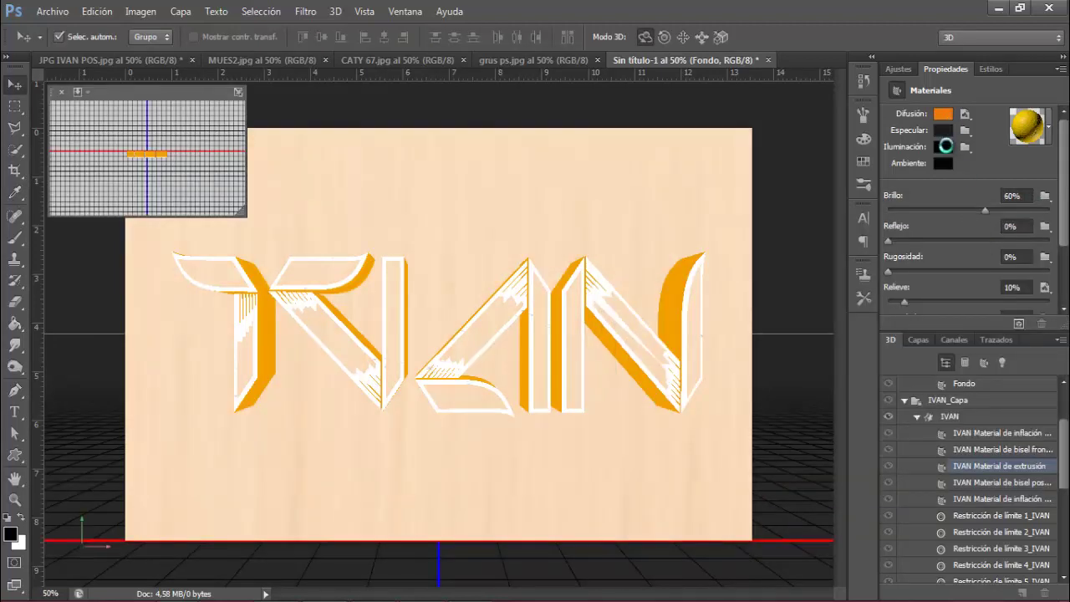
pyautogui.click(943, 146)
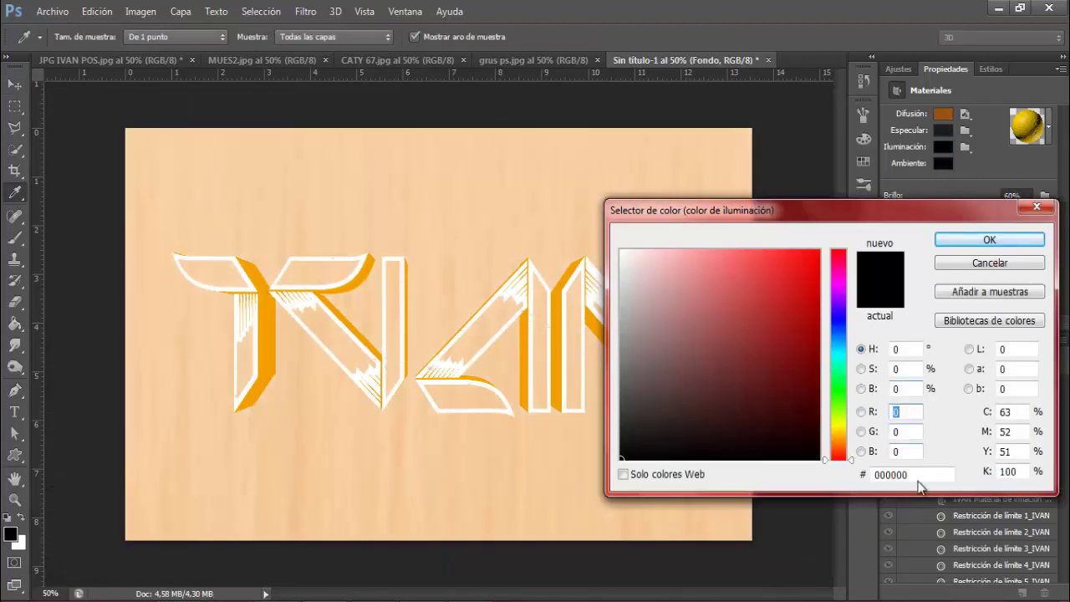
pyautogui.moveTo(916, 474); pyautogui.dragTo(870, 475)
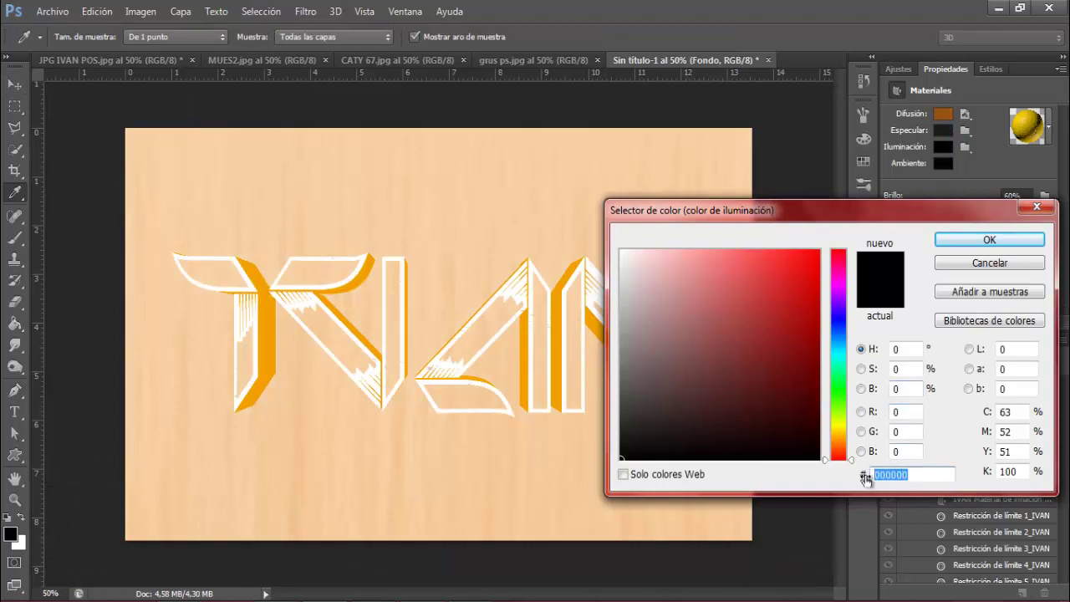
pyautogui.press('BackSpace')
pyautogui.write('40')
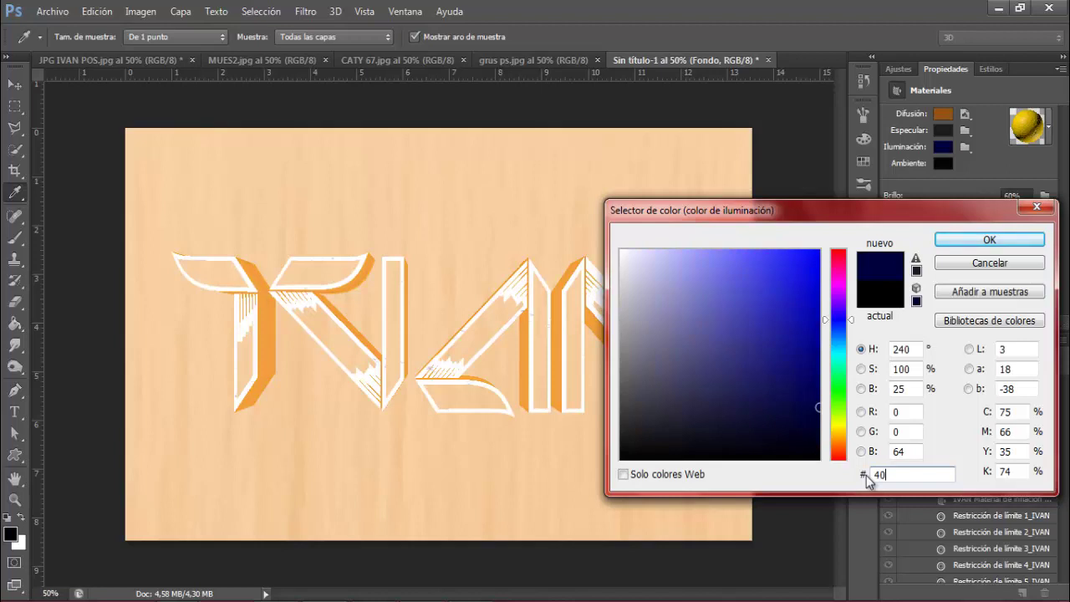
pyautogui.write('2')
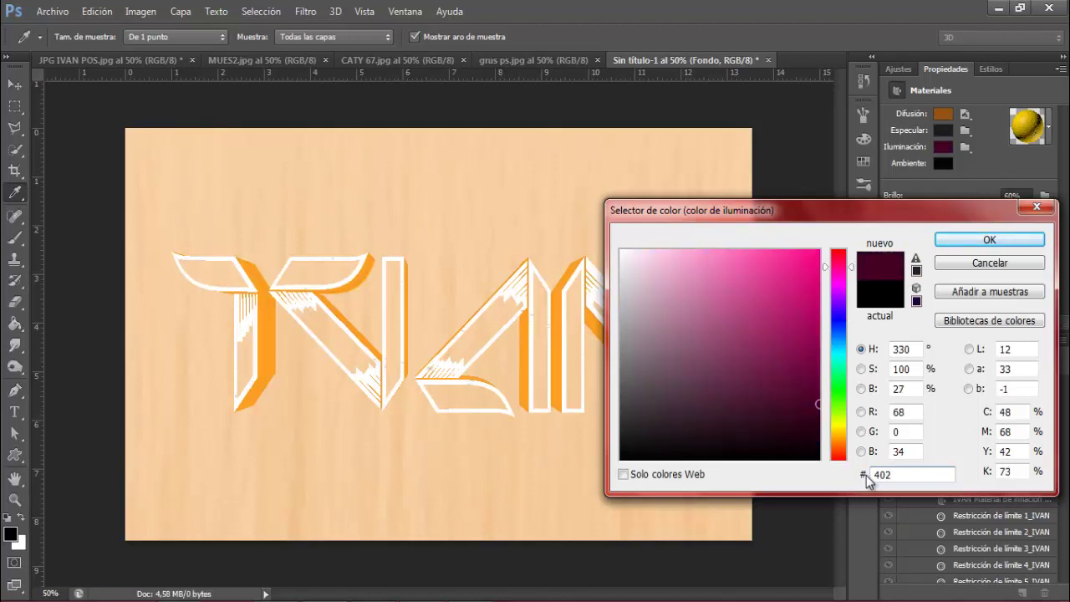
pyautogui.write('60')
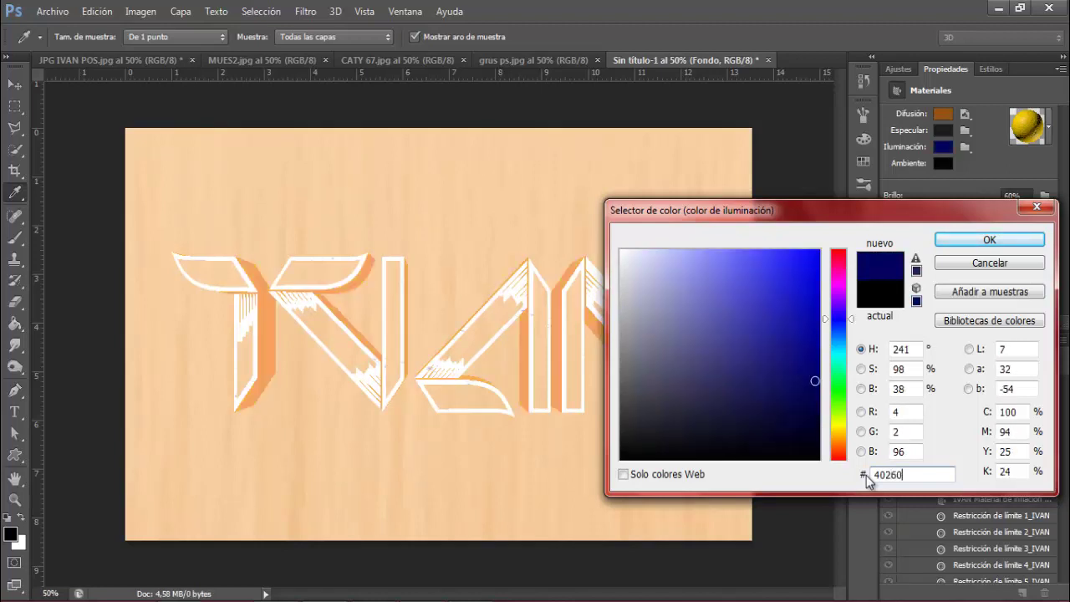
pyautogui.write('7')
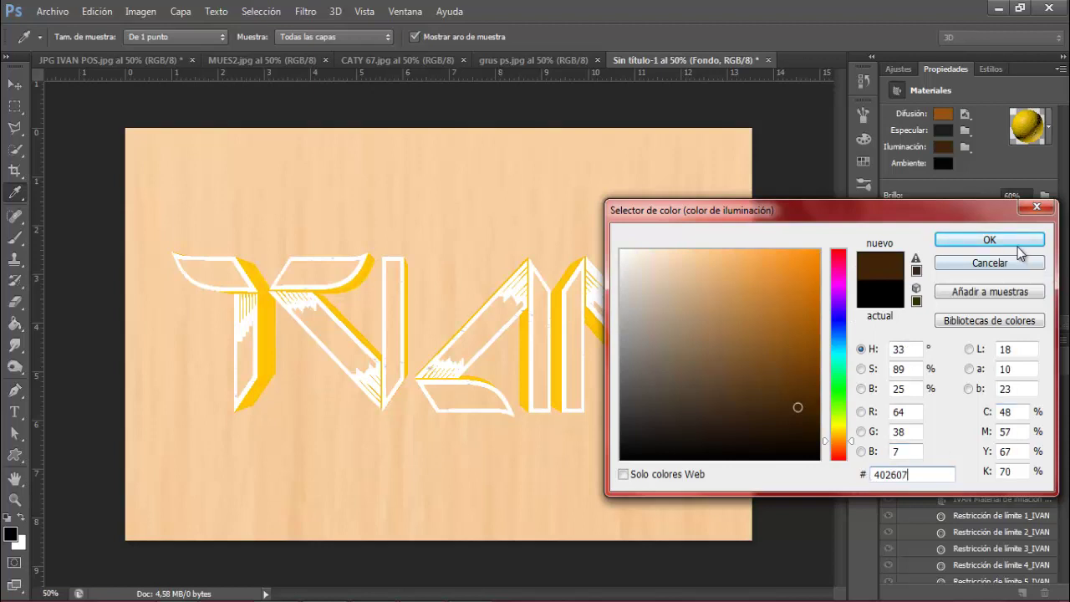
pyautogui.click(1005, 240)
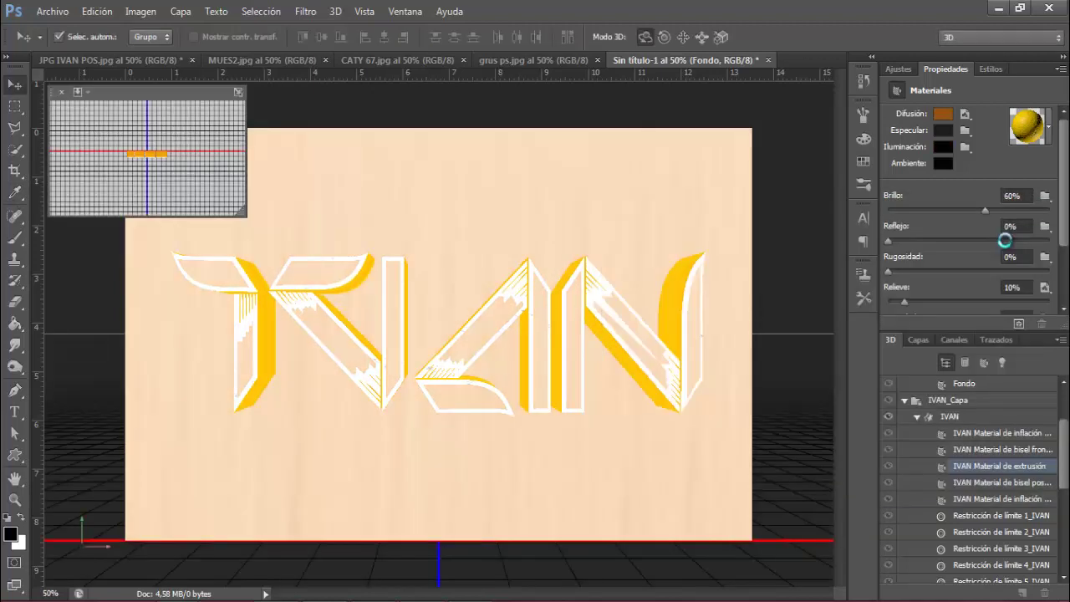
# - Raise the front inflation material's shine to 38% with slight reflection, then raise the extrusion's shine
pyautogui.click(992, 433)
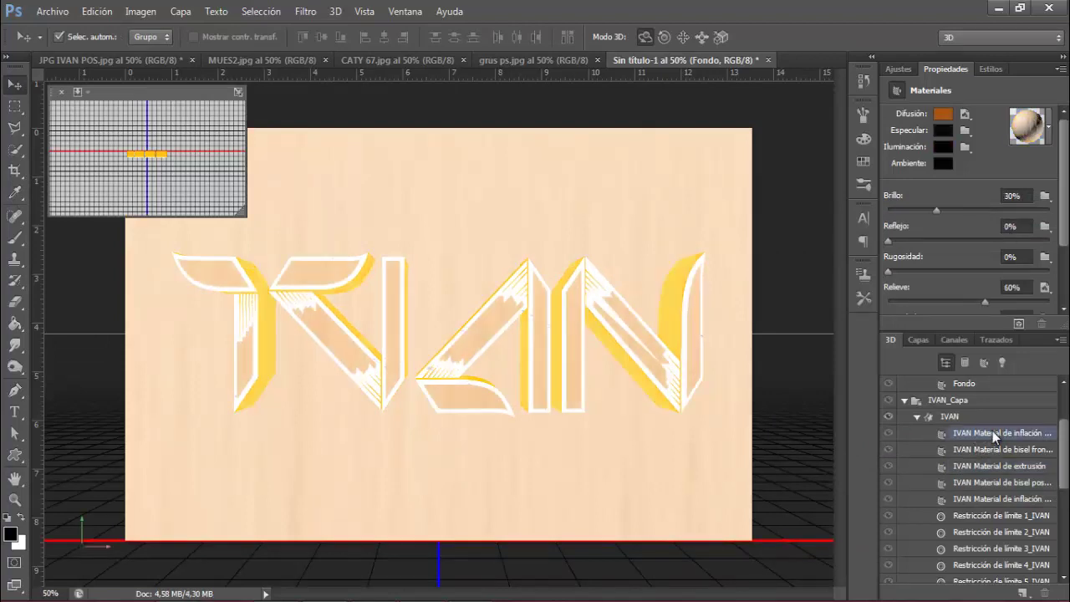
pyautogui.click(938, 209)
pyautogui.moveTo(948, 211); pyautogui.dragTo(949, 212)
pyautogui.click(890, 240)
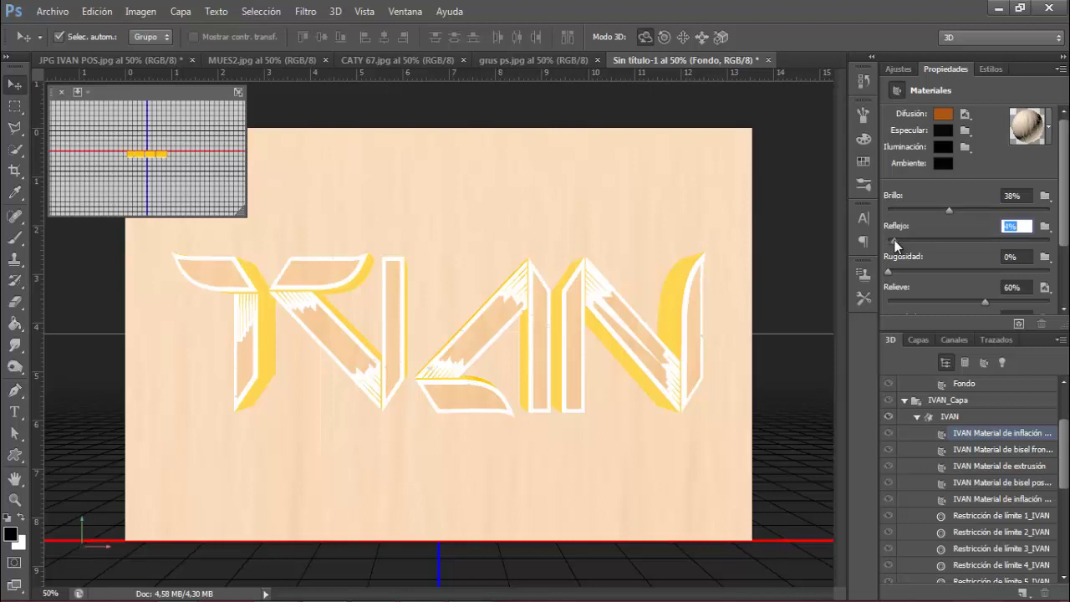
pyautogui.click(976, 466)
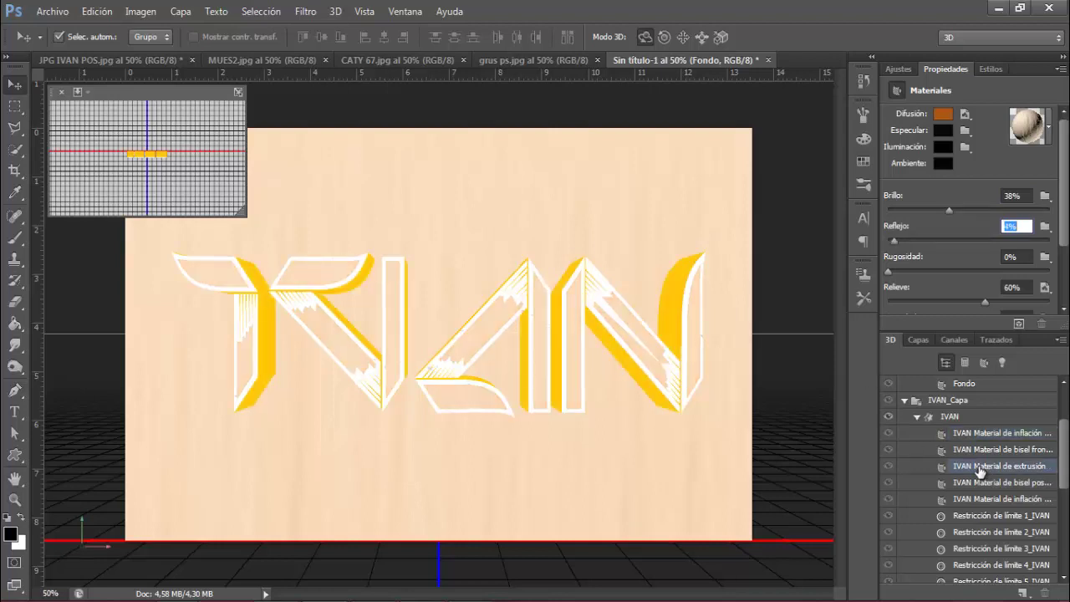
pyautogui.click(950, 209)
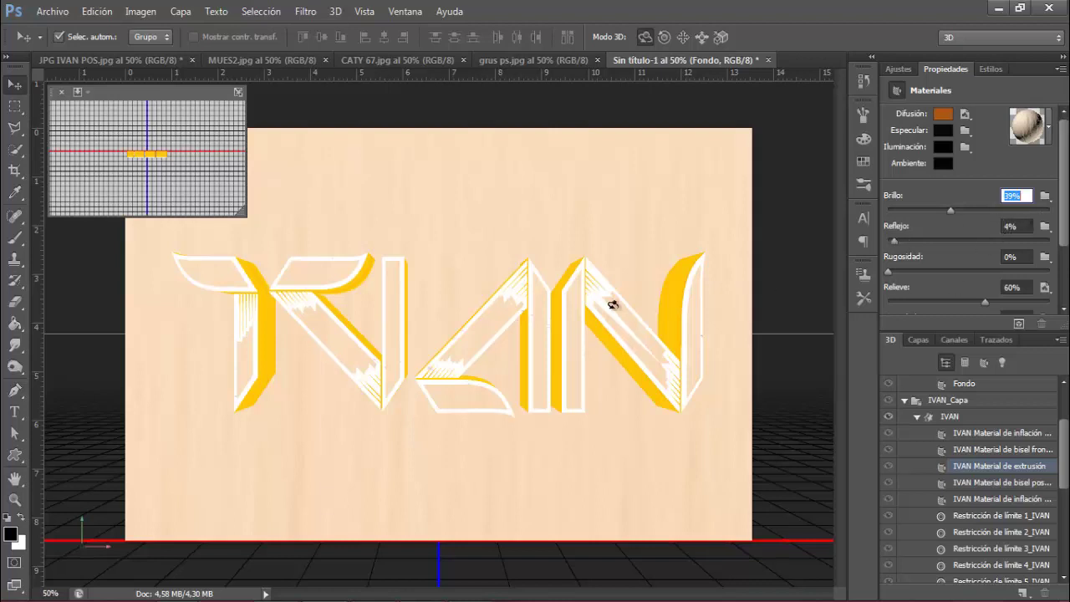
# - Start the final render of the IVAN 3D scene from the 3D menu
pyautogui.click(334, 12)
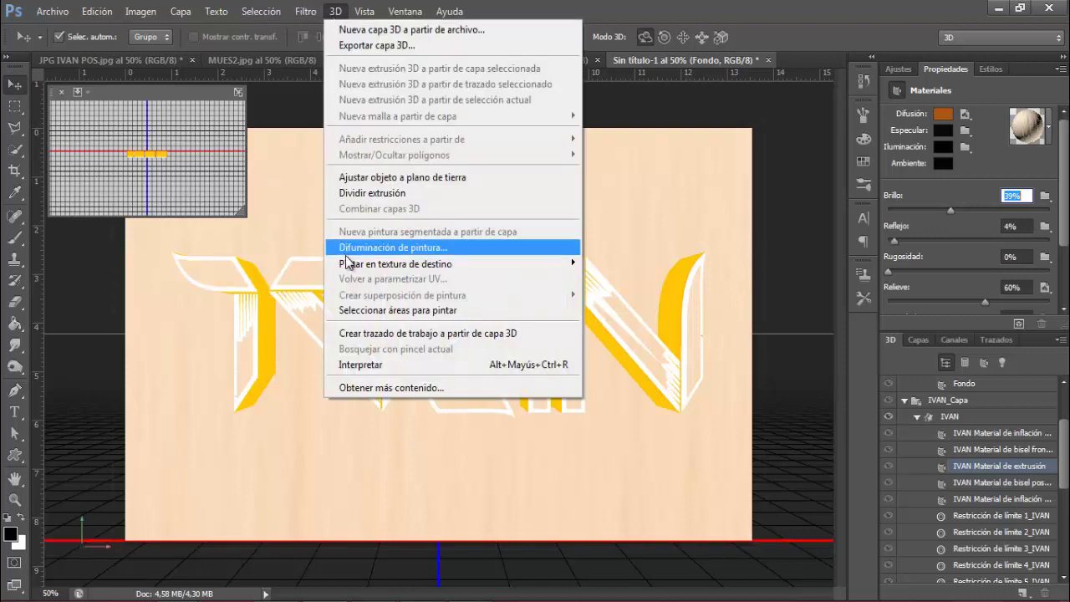
pyautogui.click(361, 365)
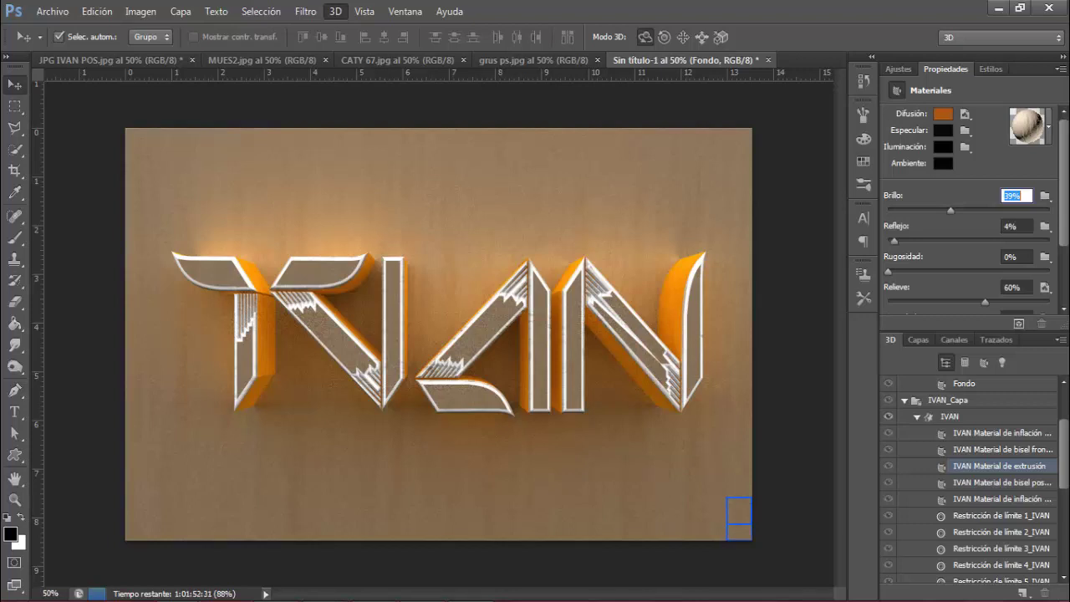
# - Stop the render, convert the 3D layer to a smart object, and rasterize Capa 2
pyautogui.click(733, 570)
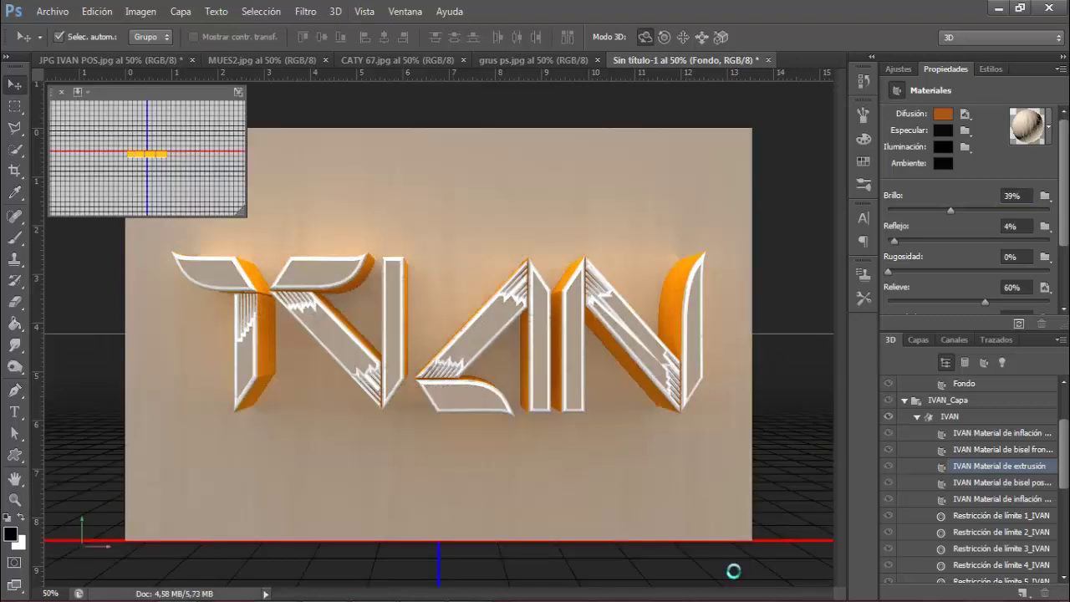
pyautogui.click(960, 400)
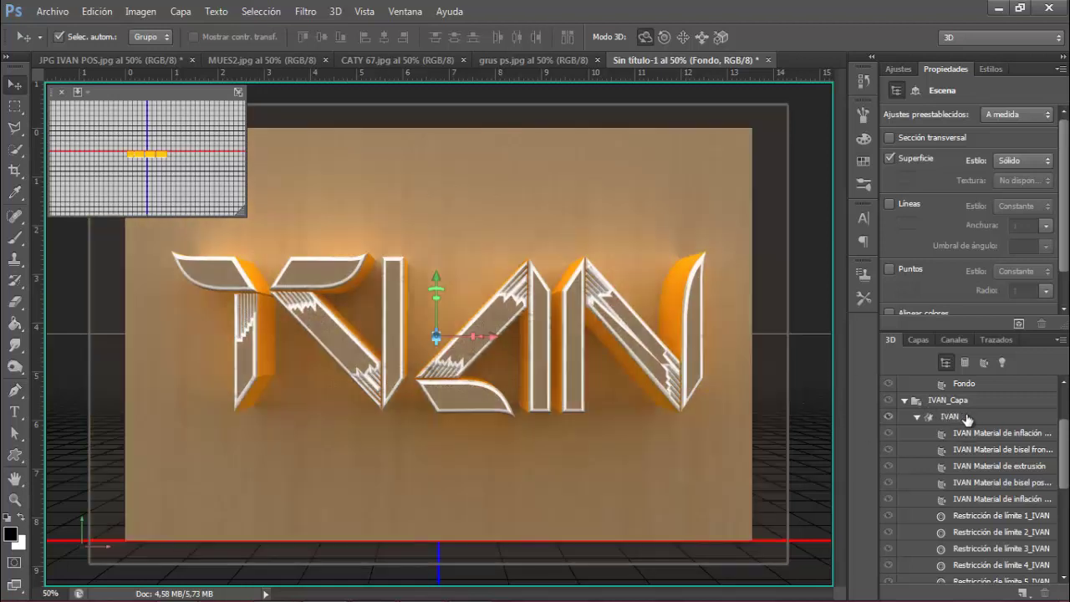
pyautogui.click(965, 417)
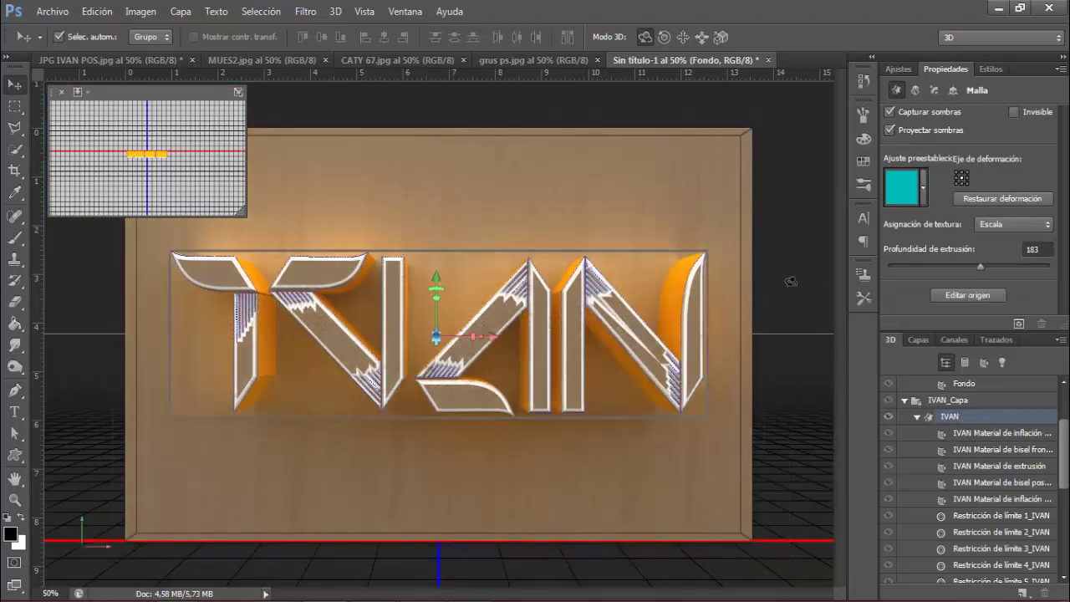
pyautogui.click(917, 341)
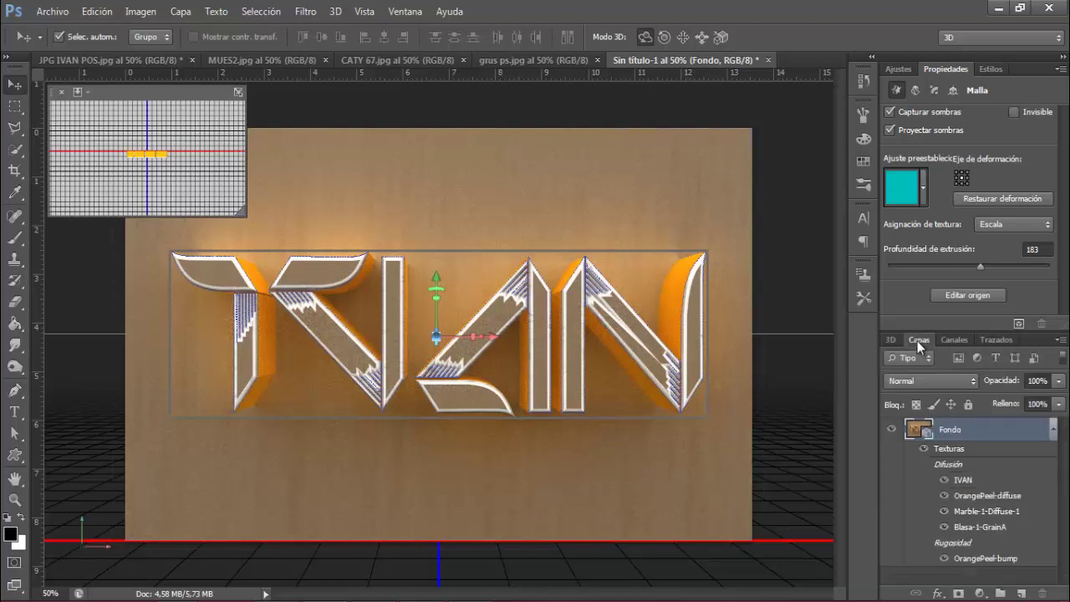
pyautogui.rightClick(991, 432)
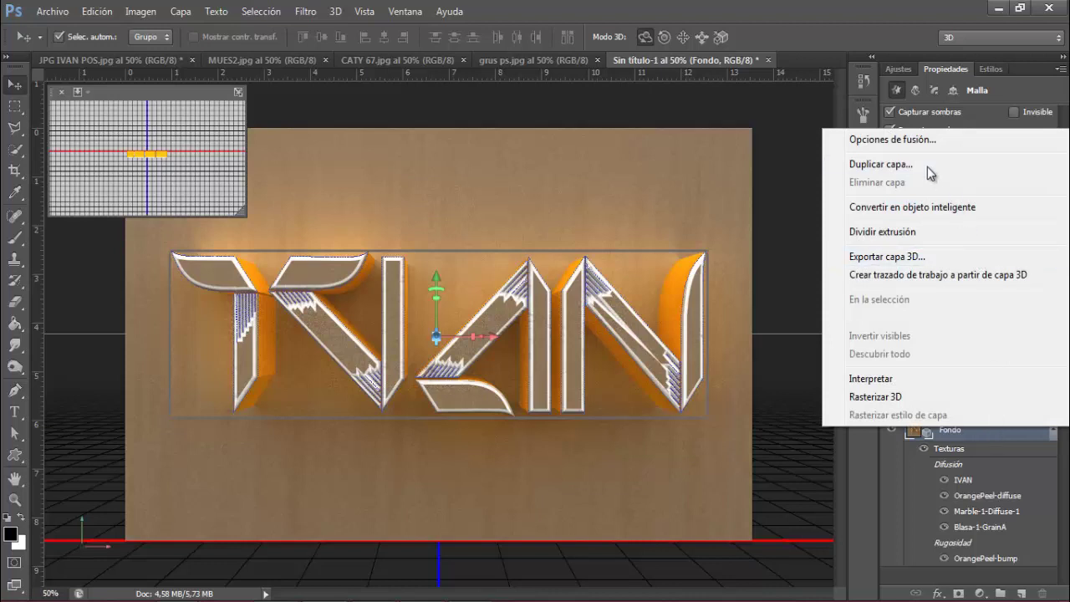
pyautogui.click(899, 209)
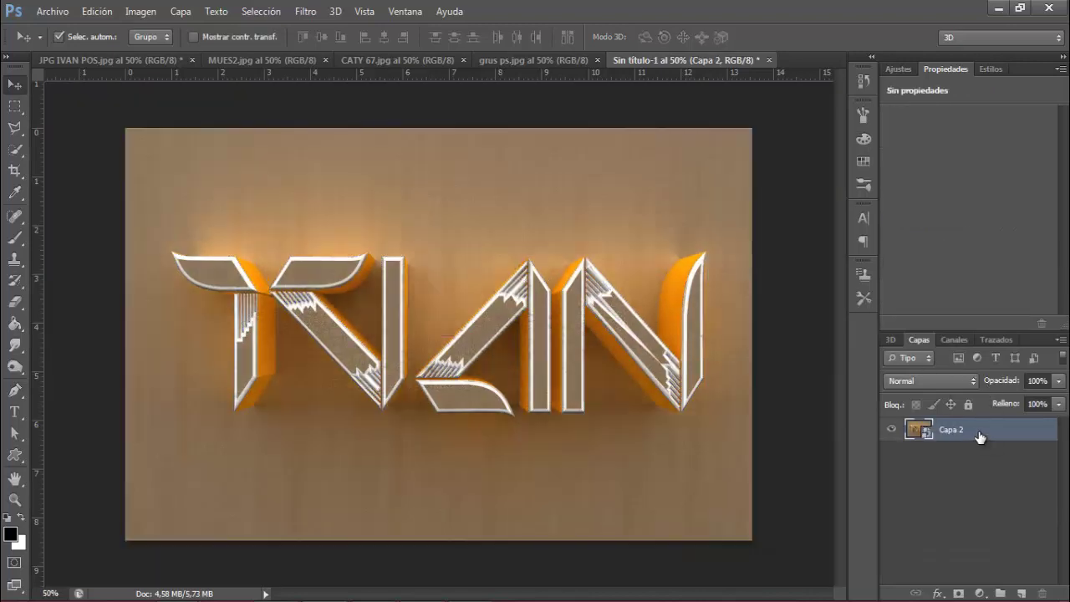
pyautogui.rightClick(979, 433)
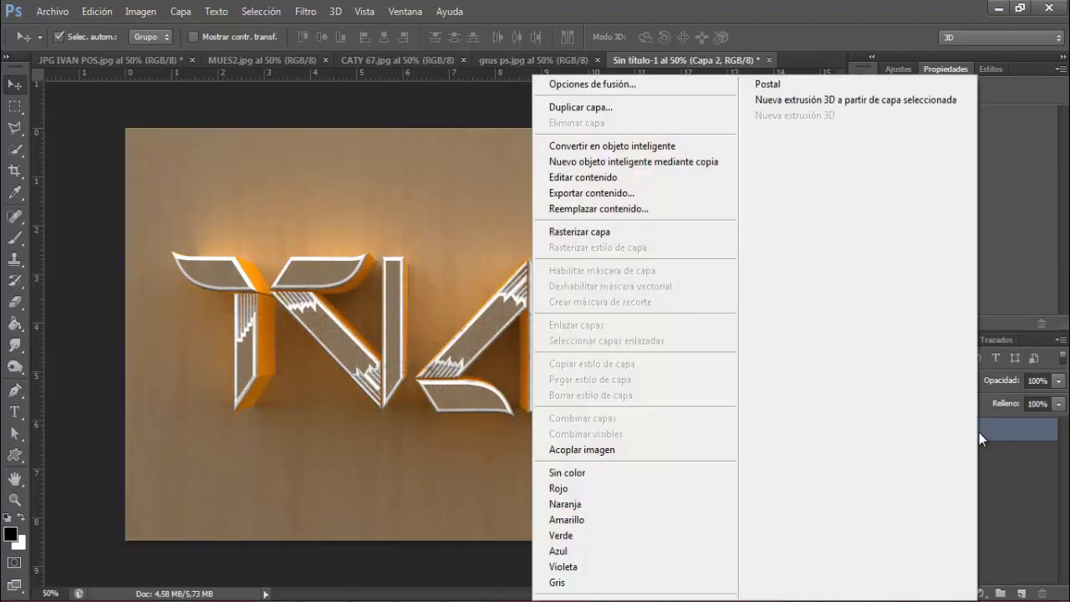
pyautogui.click(695, 236)
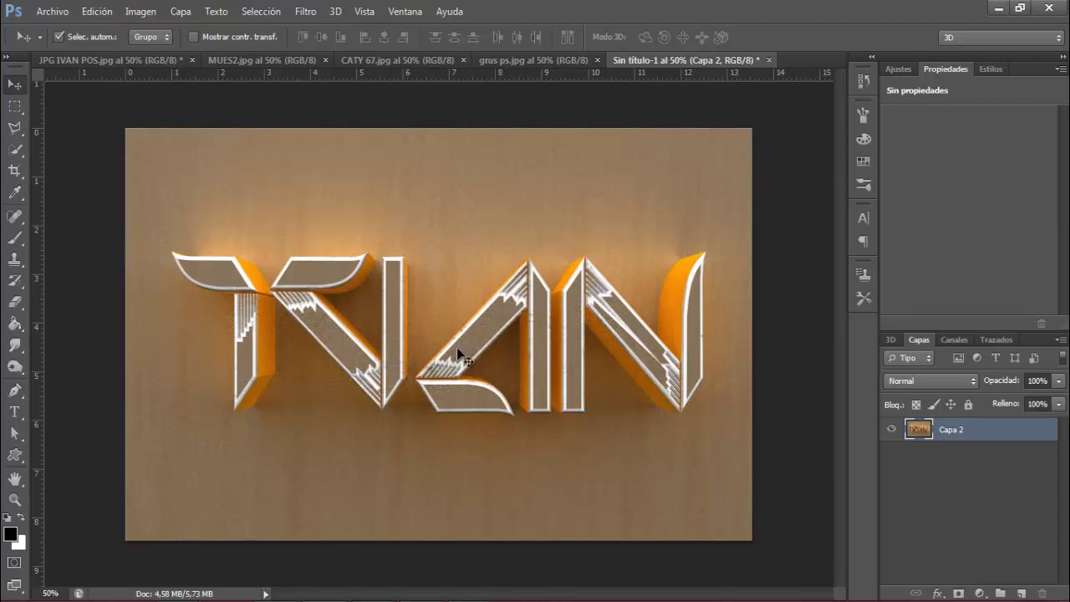
# - On a new layer, type IVAN, then scale and position it over the 3D letters
pyautogui.click(1021, 594)
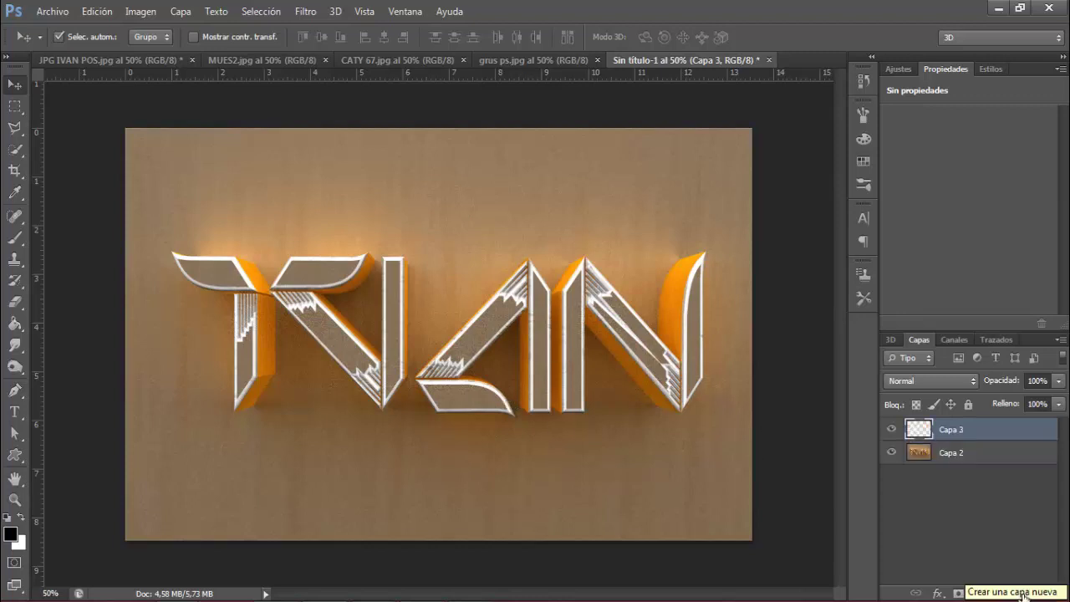
pyautogui.click(15, 411)
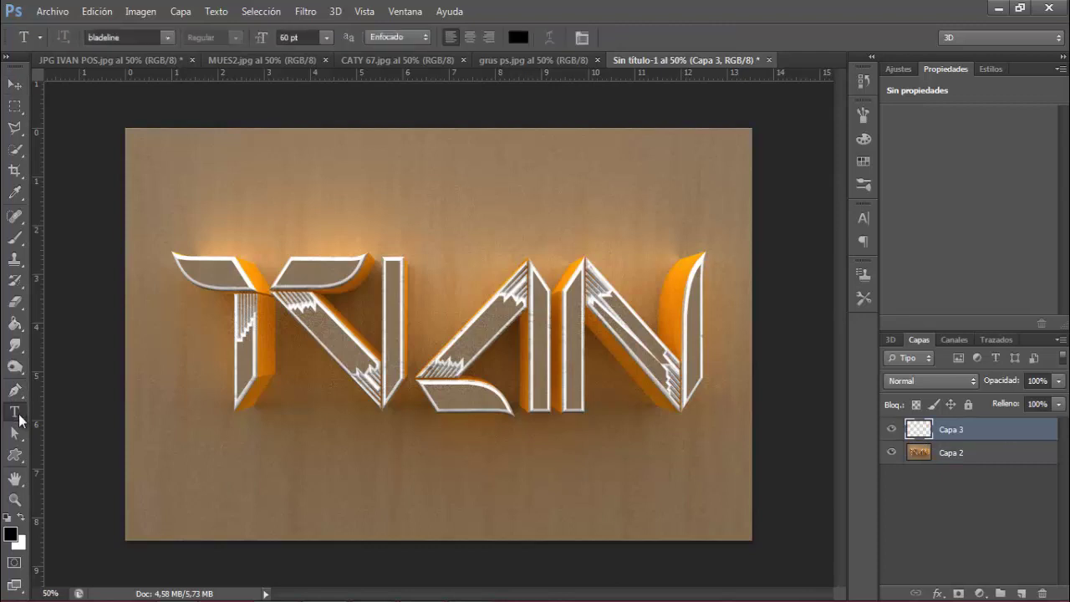
pyautogui.click(222, 361)
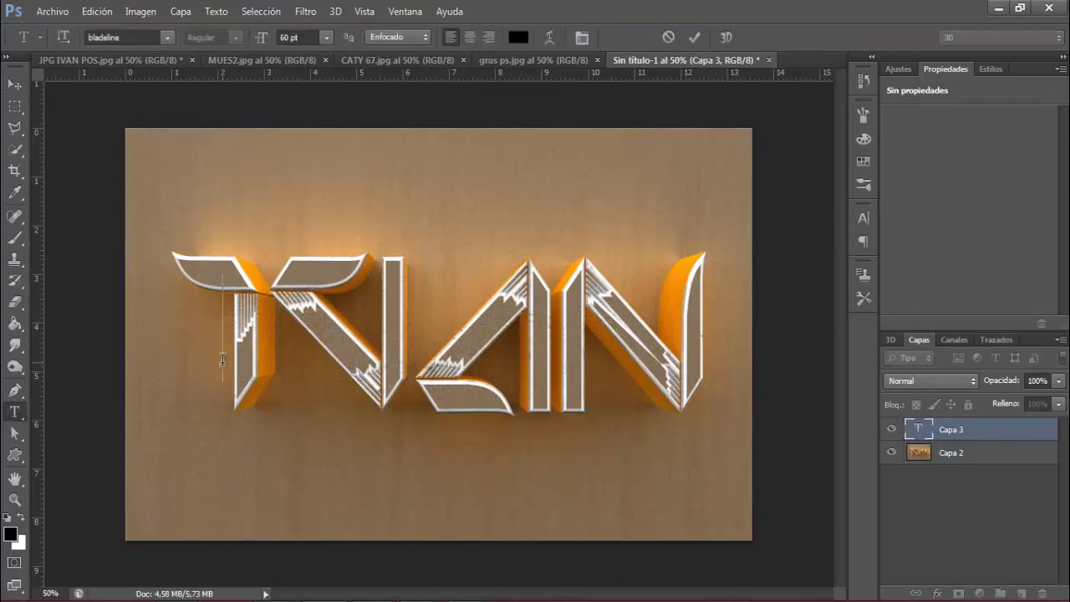
pyautogui.write('IV')
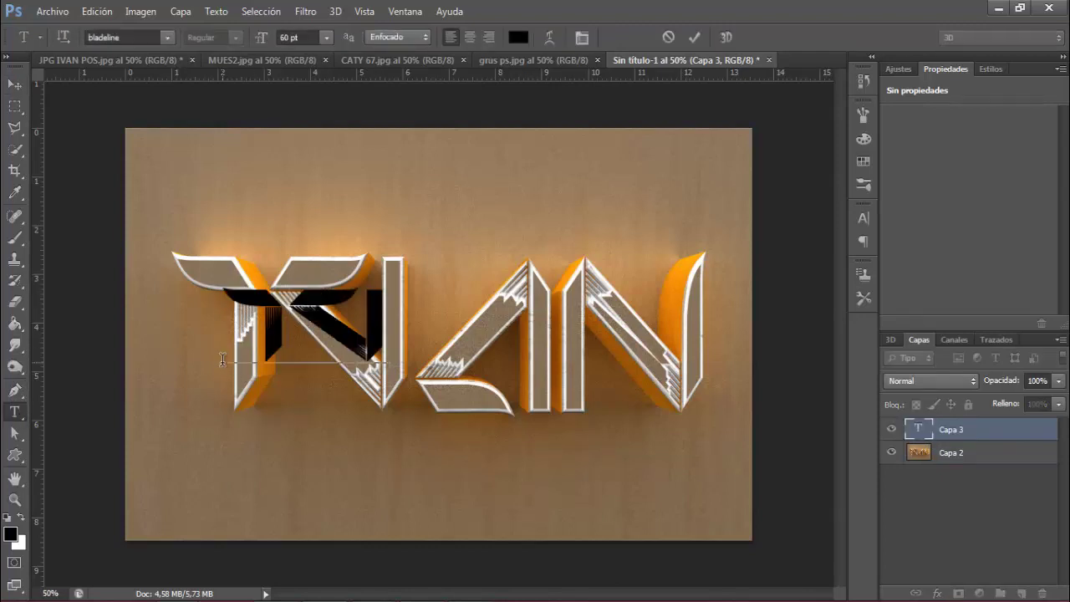
pyautogui.write('AN')
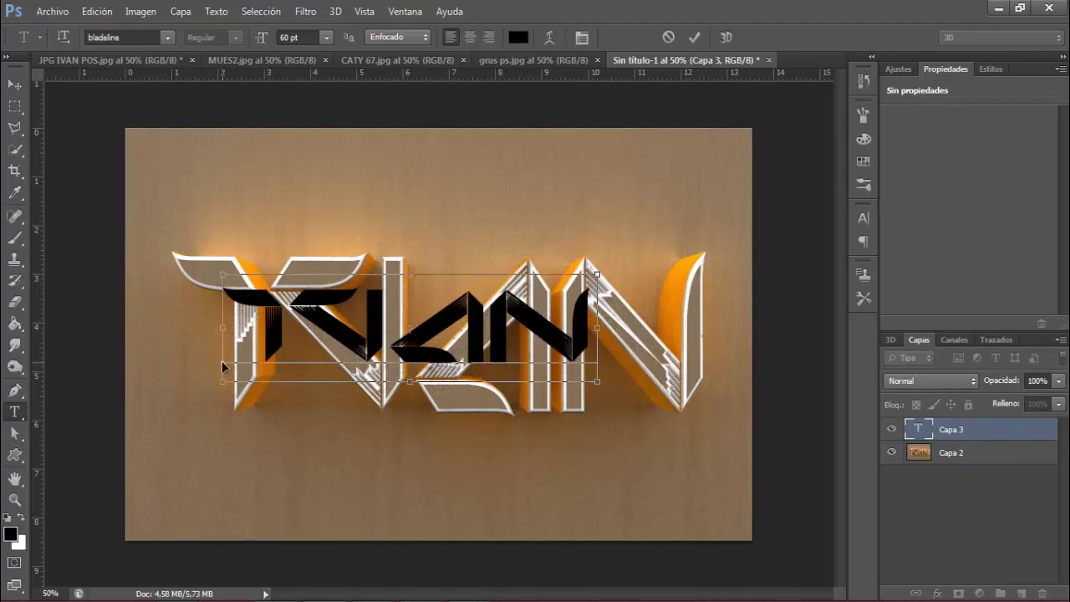
pyautogui.moveTo(597, 274); pyautogui.dragTo(717, 189)
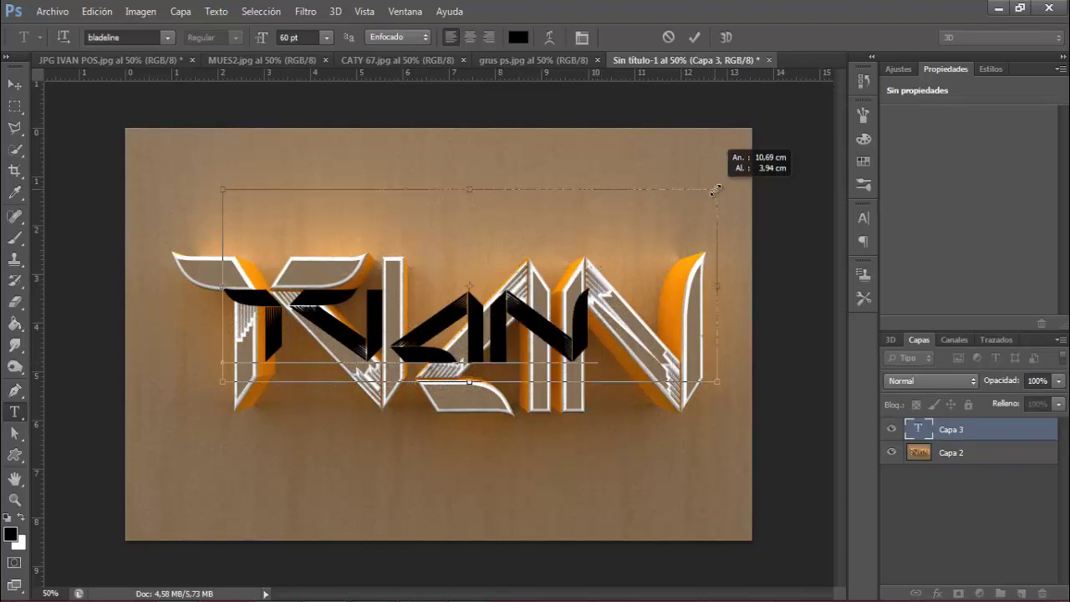
pyautogui.moveTo(619, 294); pyautogui.dragTo(594, 340)
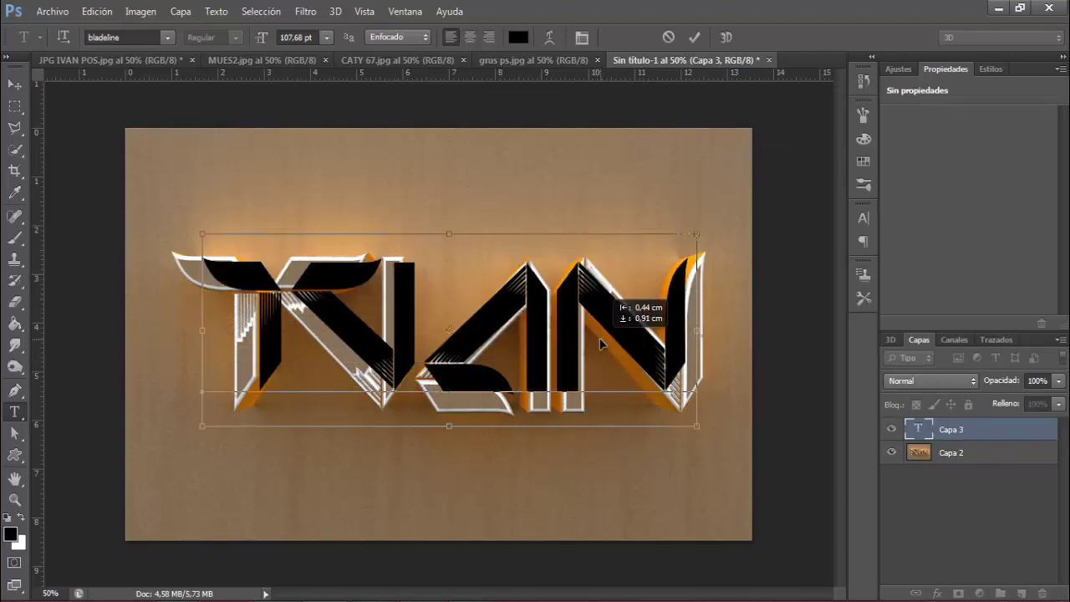
pyautogui.hotkey('ctrl', 'Return')
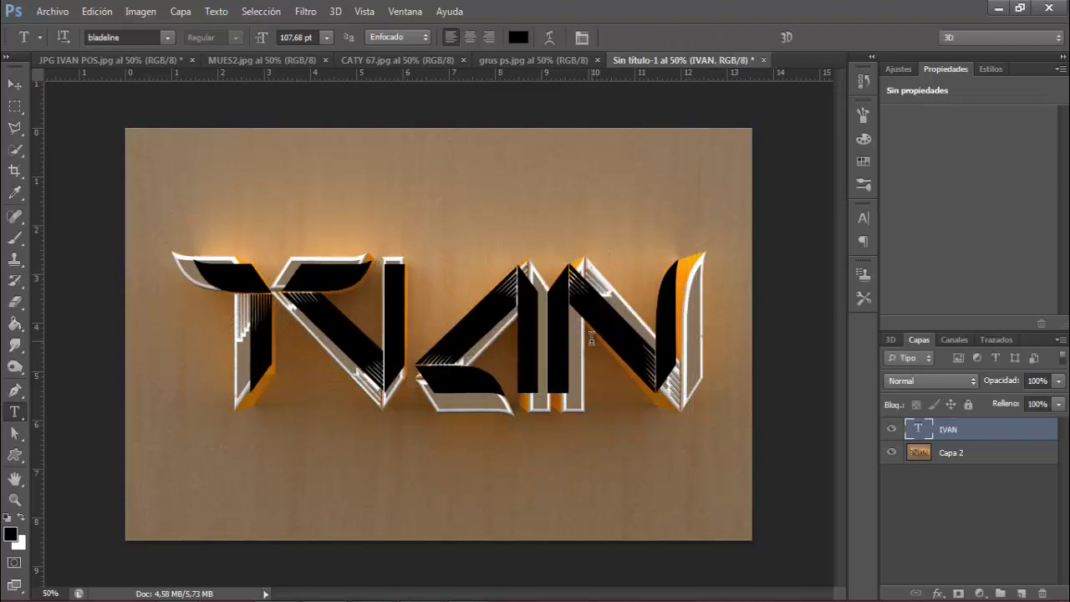
# - Convert IVAN to a shape and stretch it to 110.64% width, 119.67% height over the letter faces
pyautogui.rightClick(962, 429)
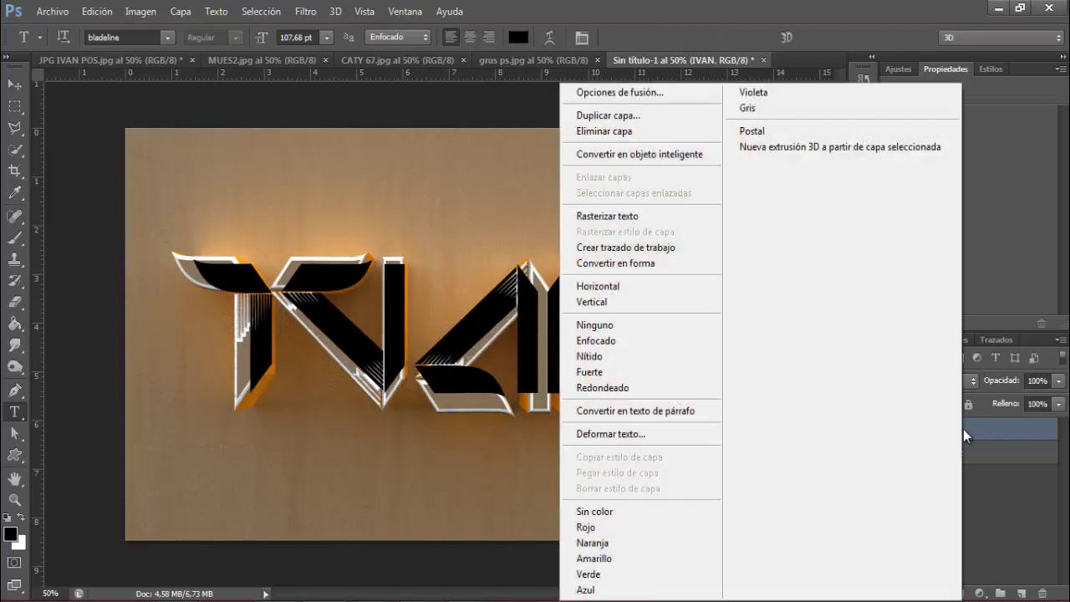
pyautogui.click(706, 270)
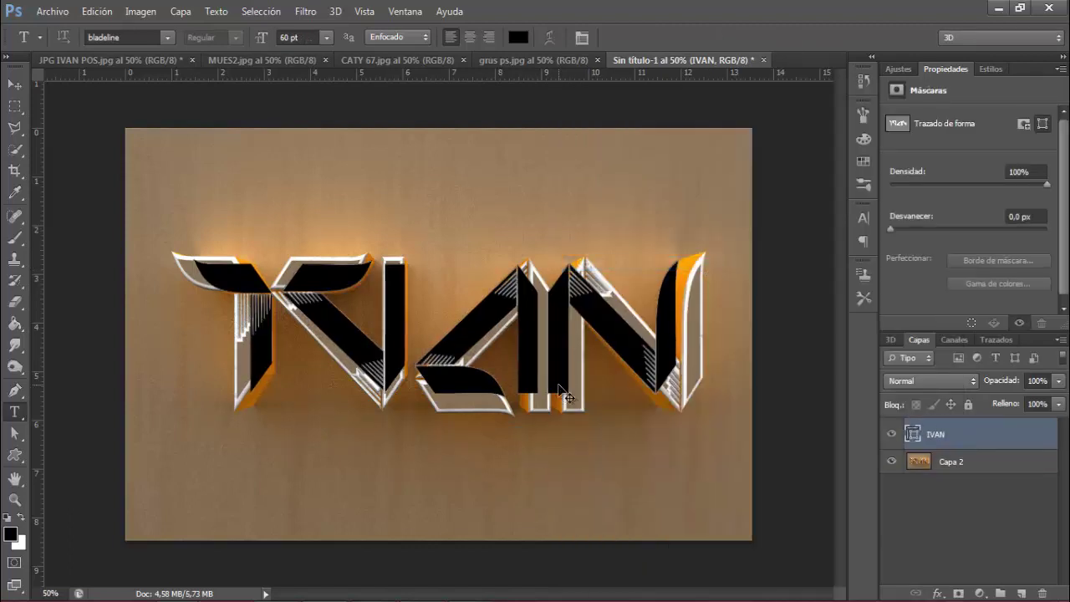
pyautogui.hotkey('ctrl', 't')
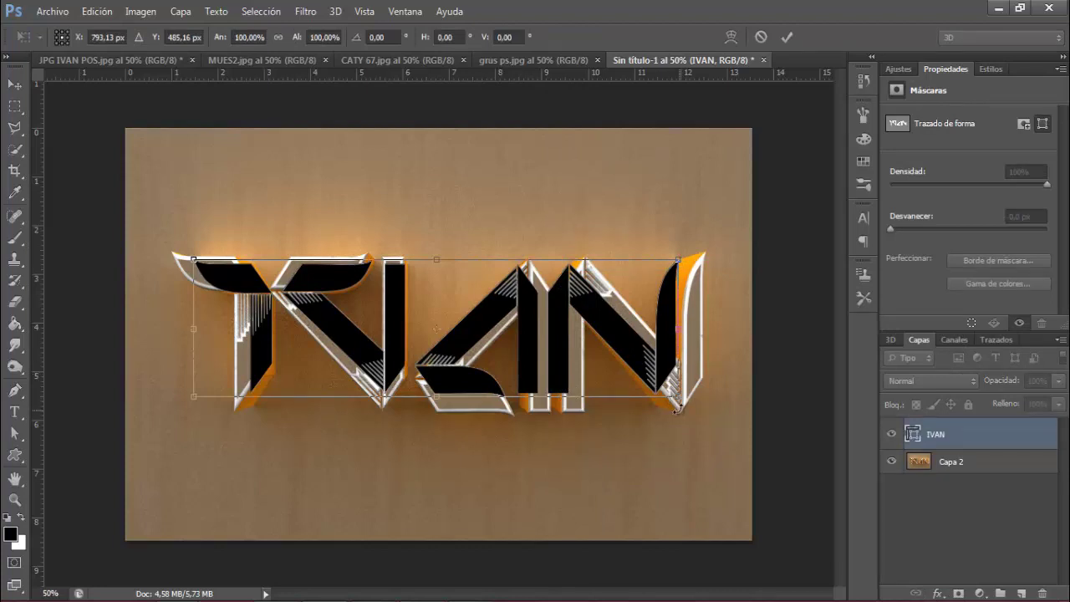
pyautogui.moveTo(675, 394); pyautogui.dragTo(707, 409)
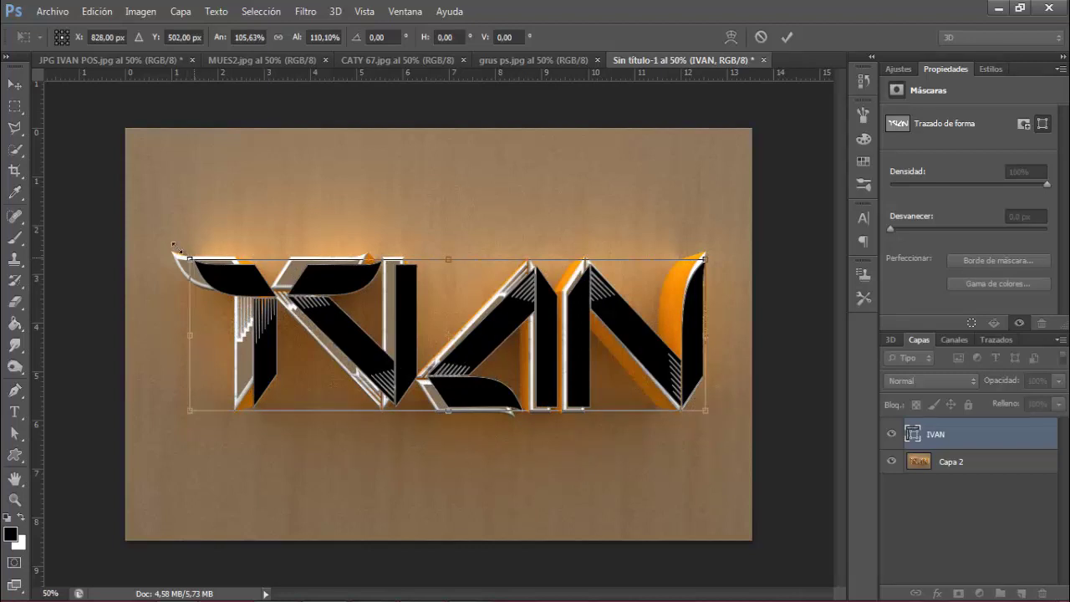
pyautogui.moveTo(193, 259); pyautogui.dragTo(169, 249)
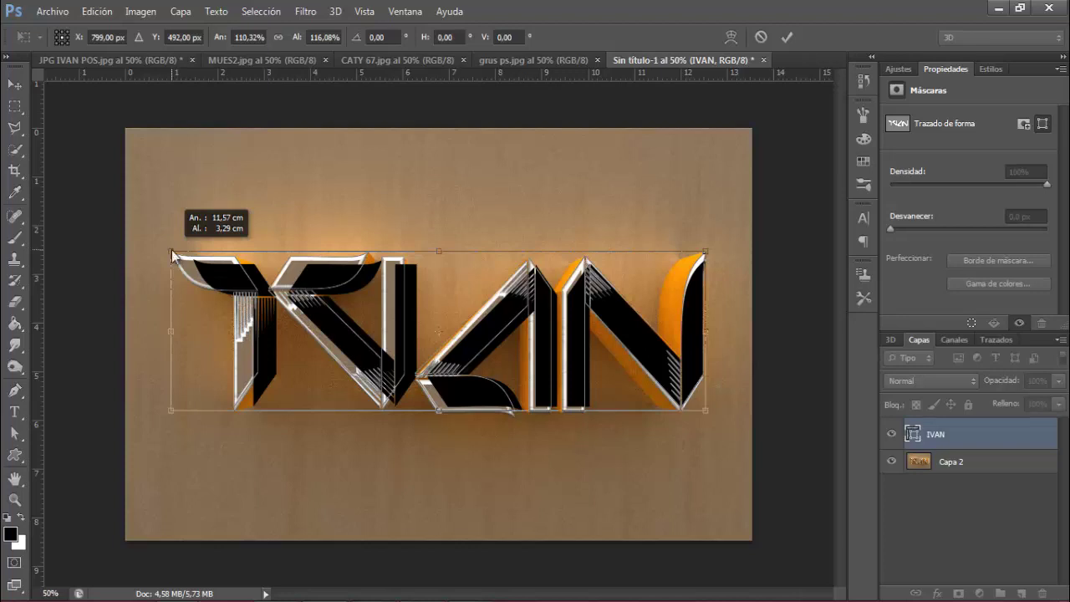
pyautogui.moveTo(169, 249); pyautogui.dragTo(170, 248)
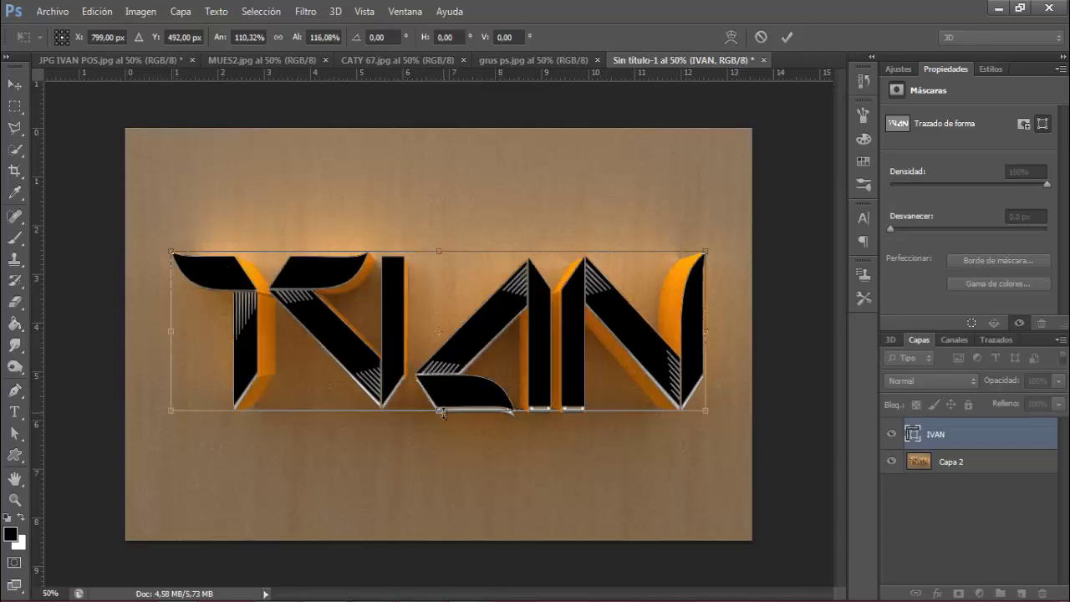
pyautogui.moveTo(439, 411); pyautogui.dragTo(441, 418)
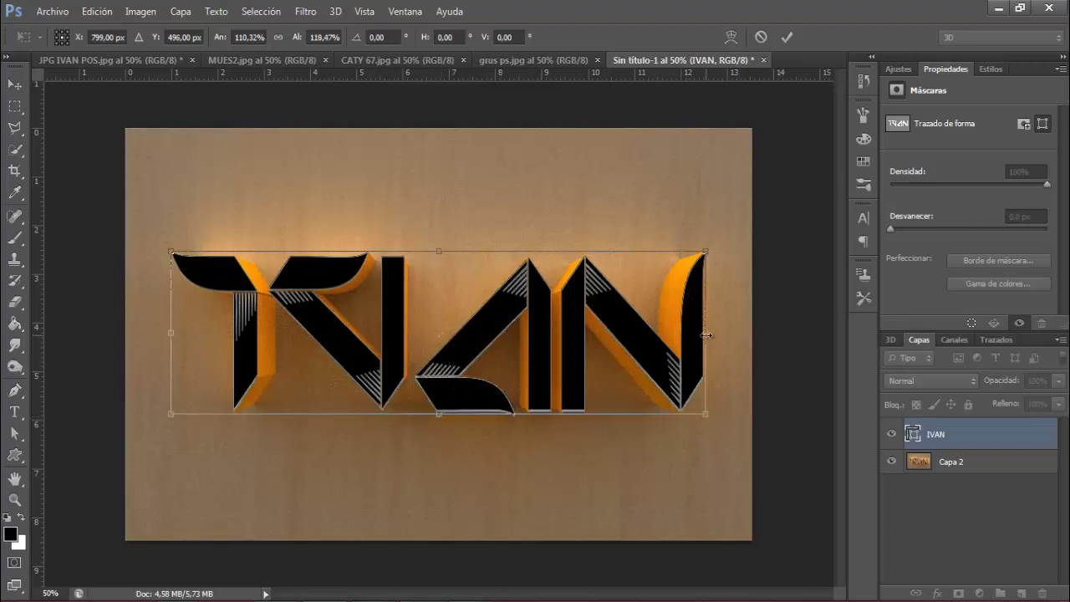
pyautogui.moveTo(707, 335); pyautogui.dragTo(708, 337)
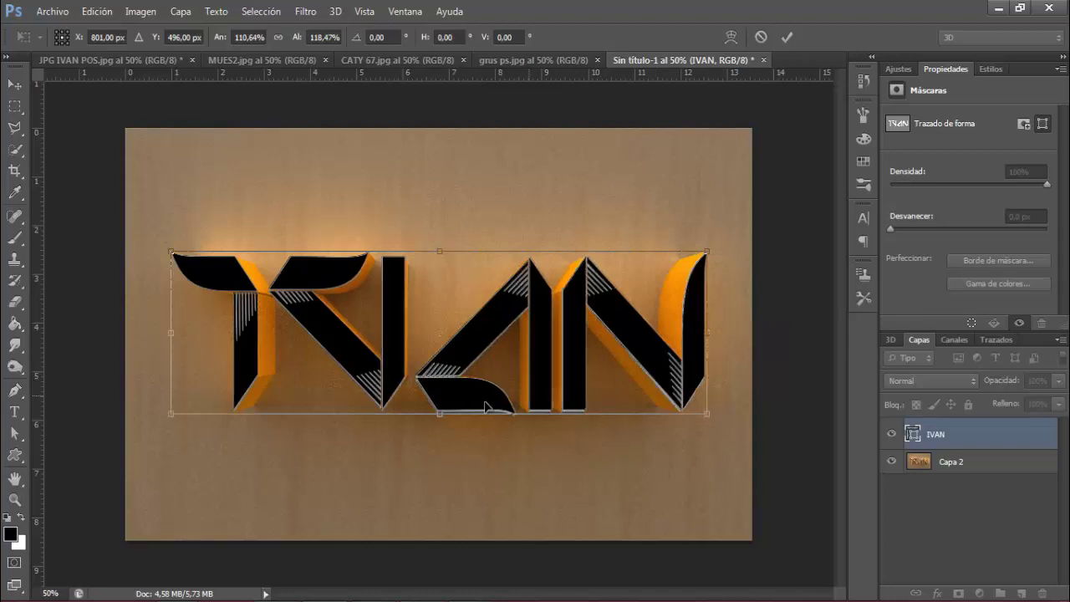
pyautogui.moveTo(441, 411); pyautogui.dragTo(440, 417)
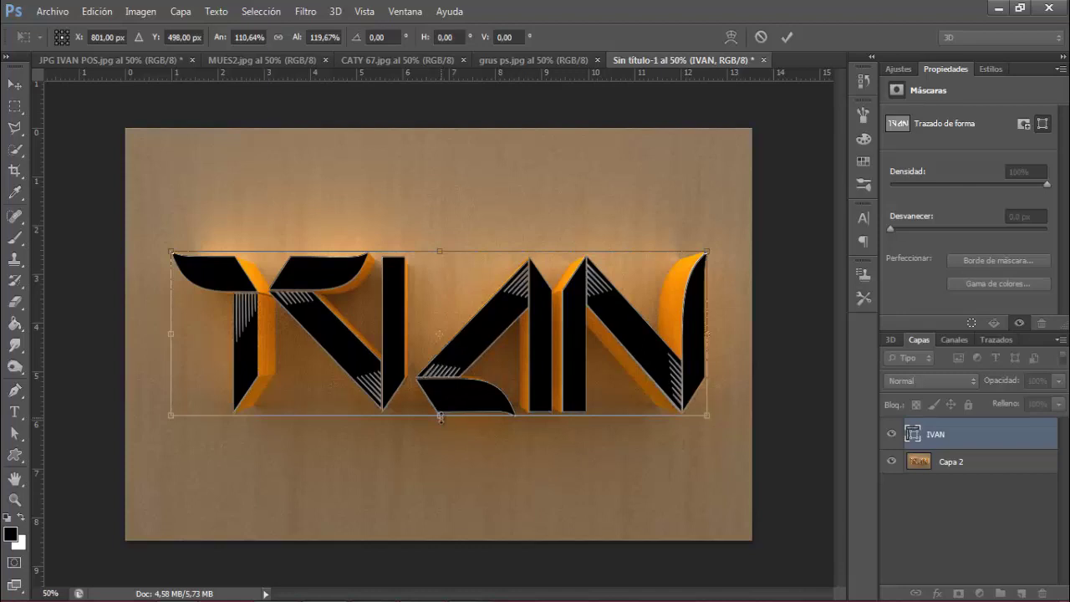
pyautogui.press('Return')
pyautogui.press('t')
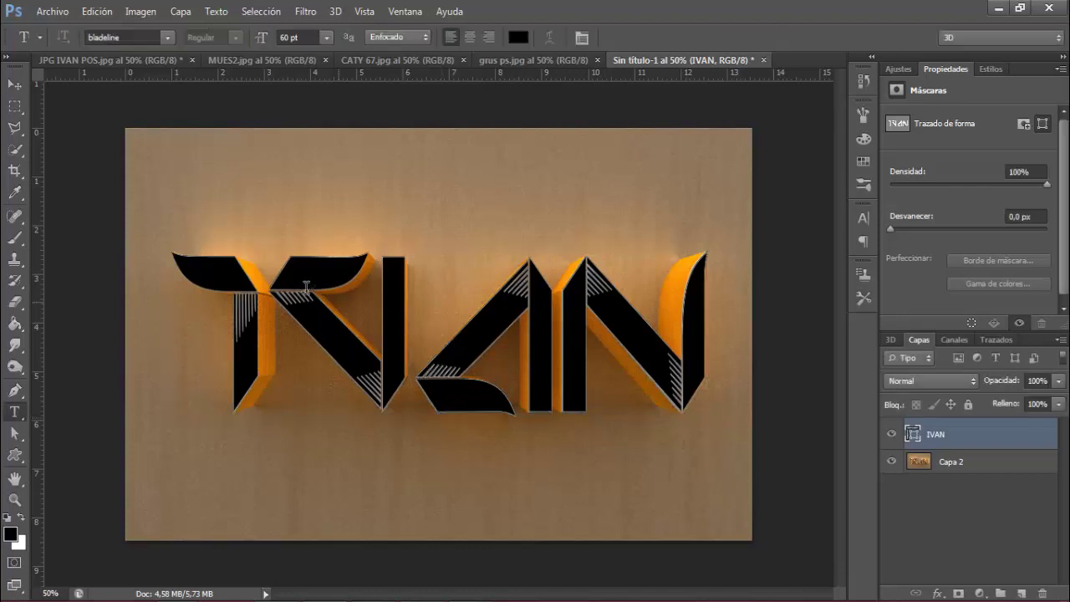
pyautogui.press('v')
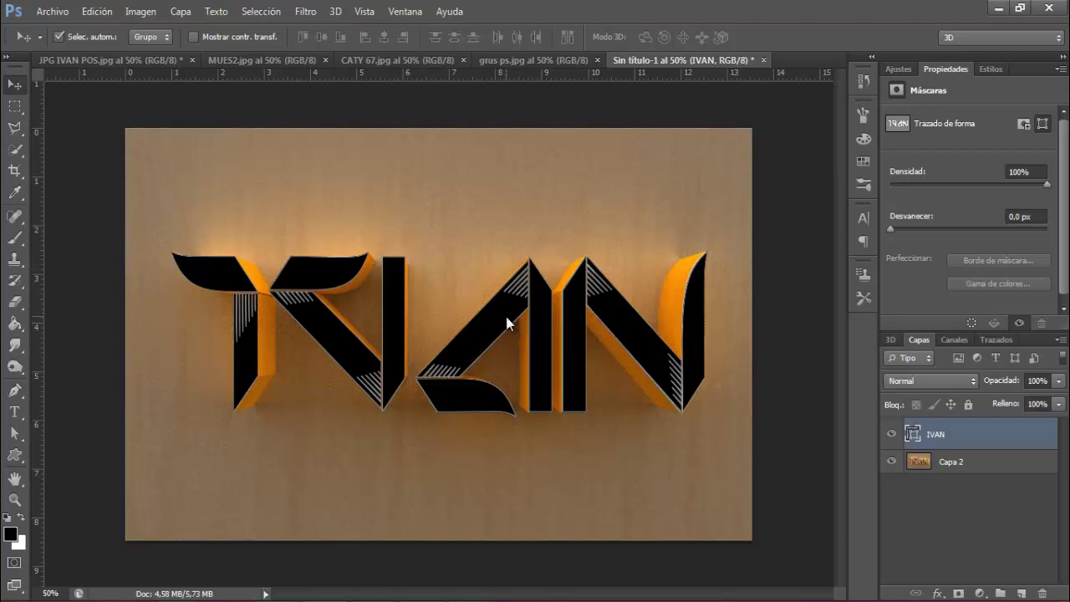
# - Apply the gold metallic preset style from the Styles panel to the IVAN layer
pyautogui.click(995, 70)
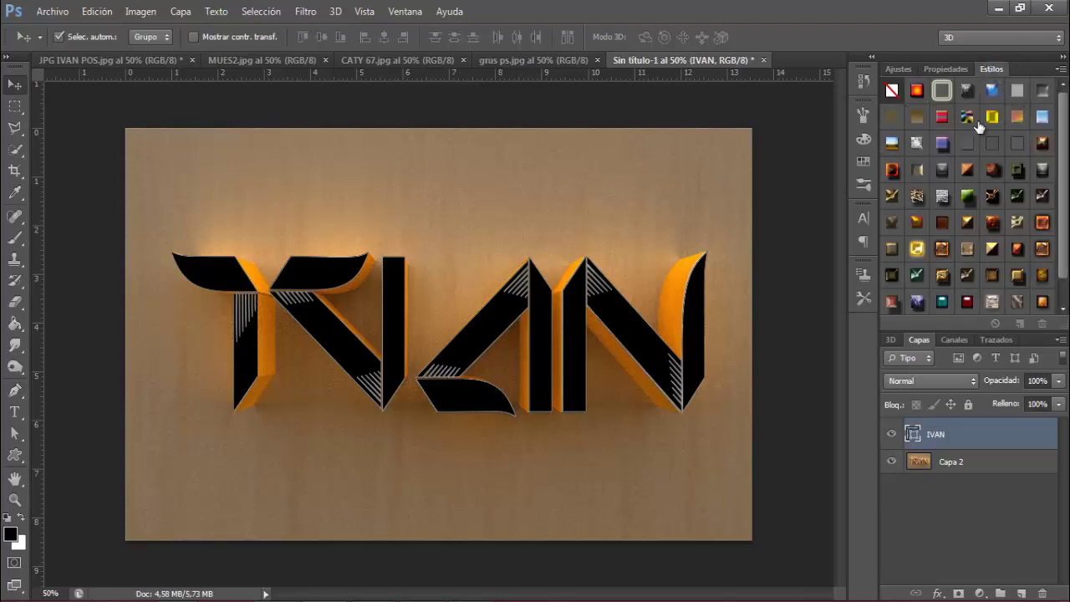
pyautogui.click(891, 249)
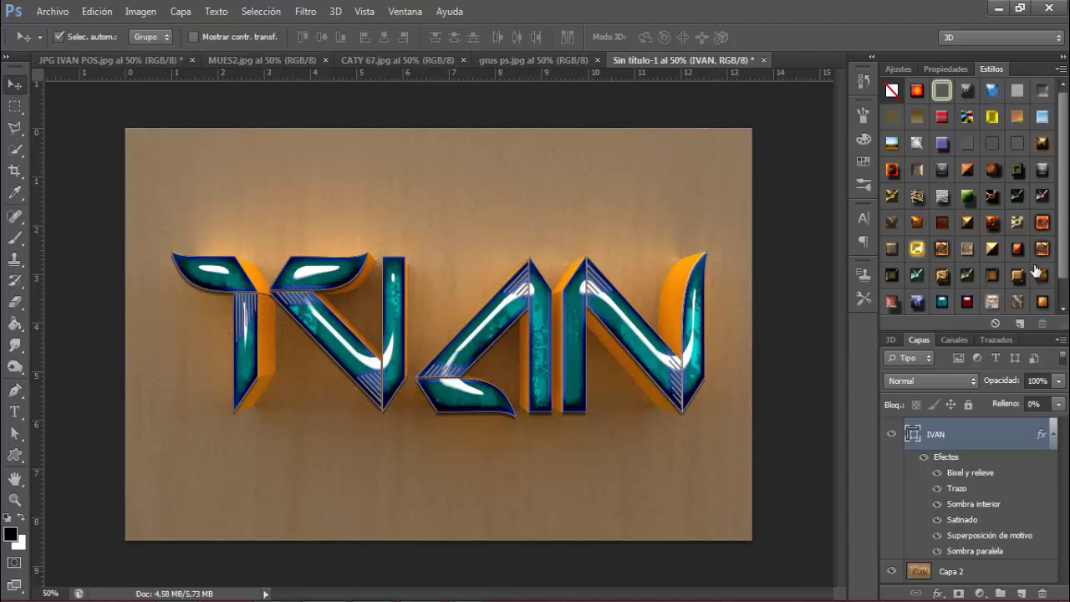
pyautogui.click(992, 248)
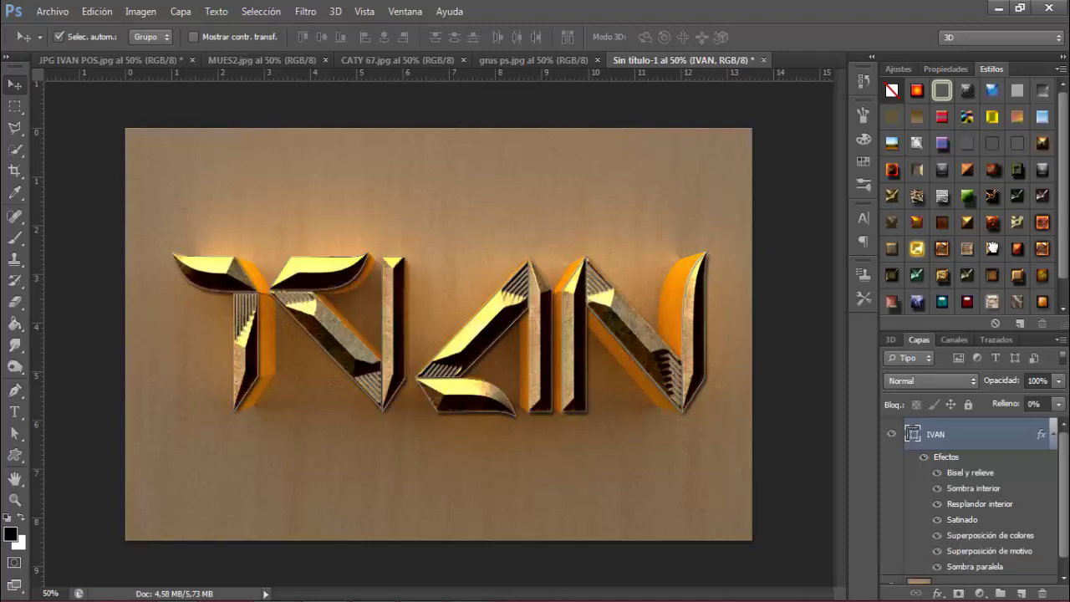